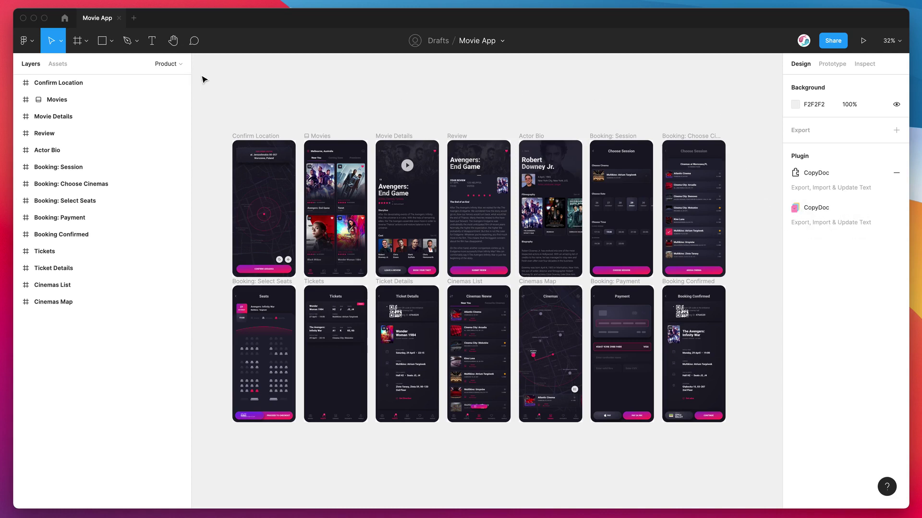
# Leave the Community plugin search results and switch back to the Movie App file tab.
pyautogui.click(68, 24)
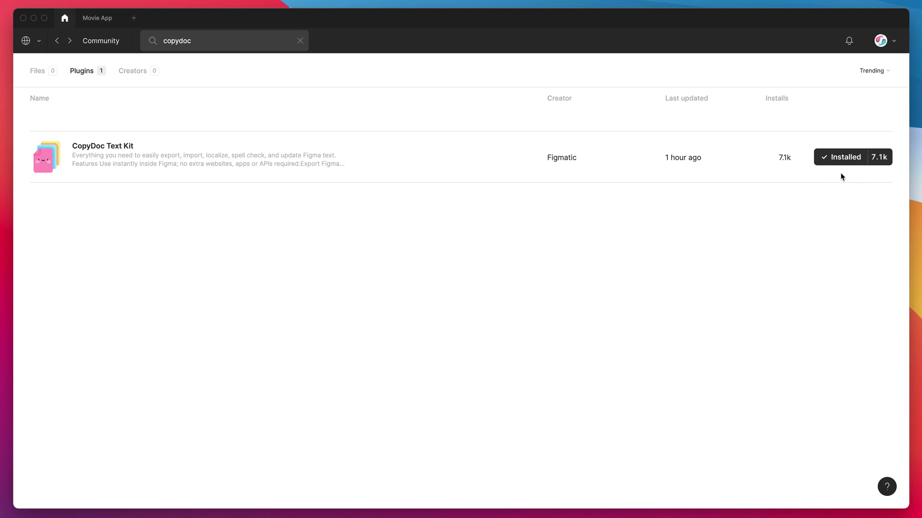
pyautogui.click(98, 19)
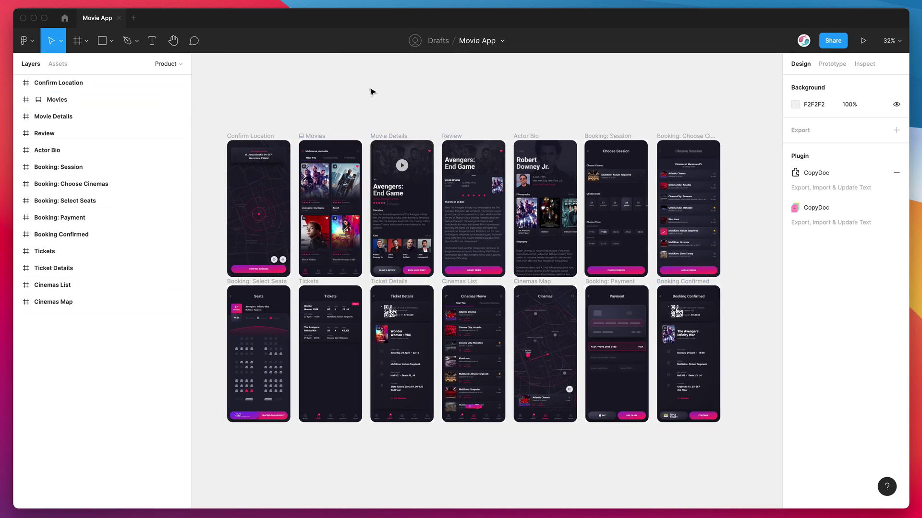
# Clear the frame selection and run CopyDoc Text Kit from the canvas Plugins menu.
pyautogui.click(250, 137)
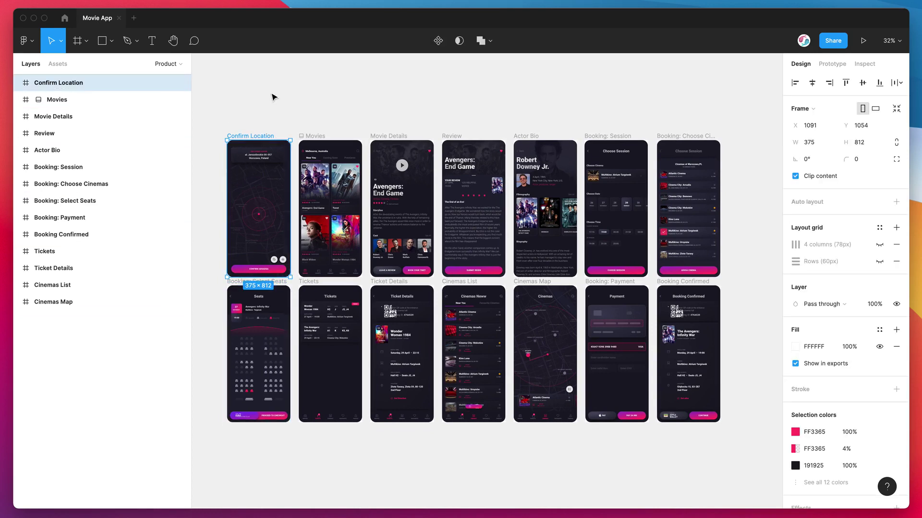
pyautogui.click(269, 100)
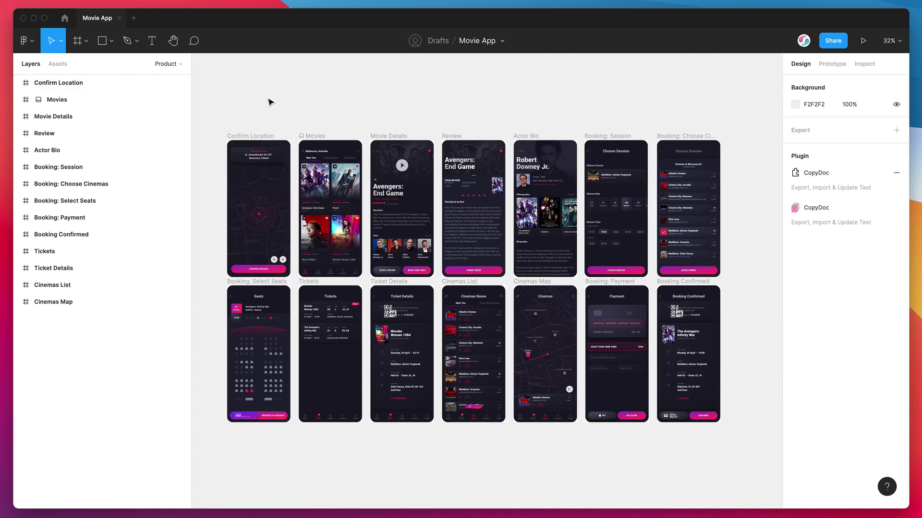
pyautogui.rightClick(377, 85)
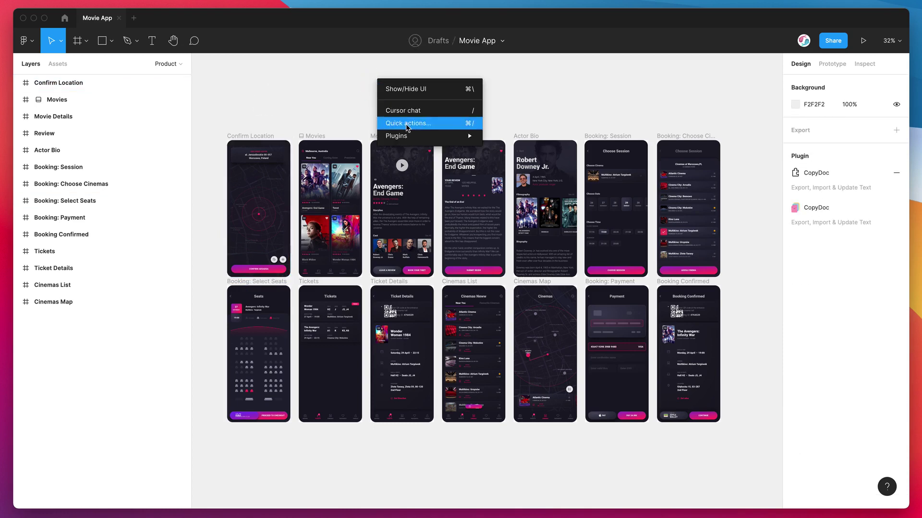
pyautogui.moveTo(407, 136)
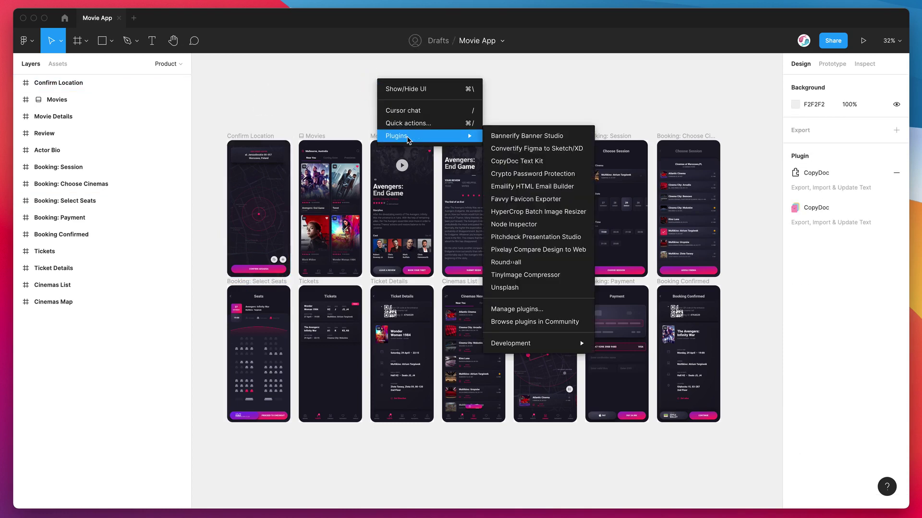
pyautogui.click(522, 165)
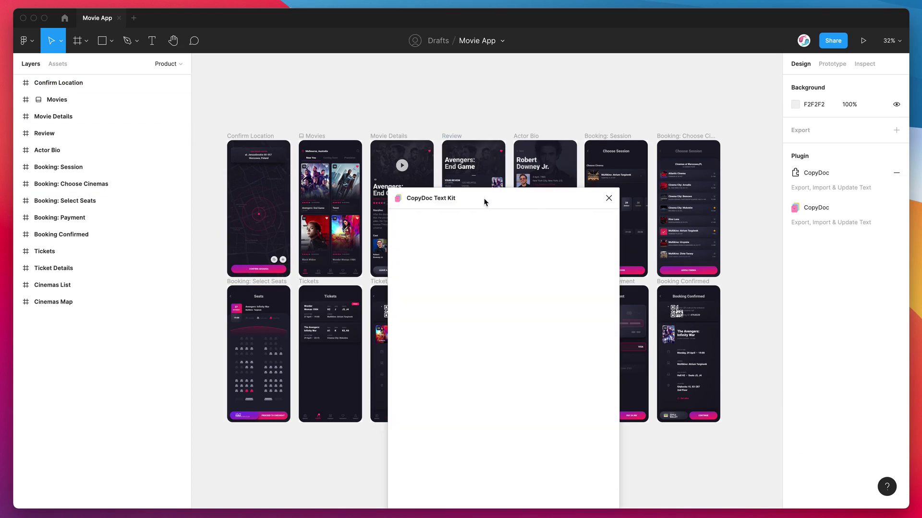
# Move the CopyDoc Text Kit window to the upper right, clear of the frames, while it loads.
pyautogui.moveTo(483, 201); pyautogui.dragTo(632, 108)
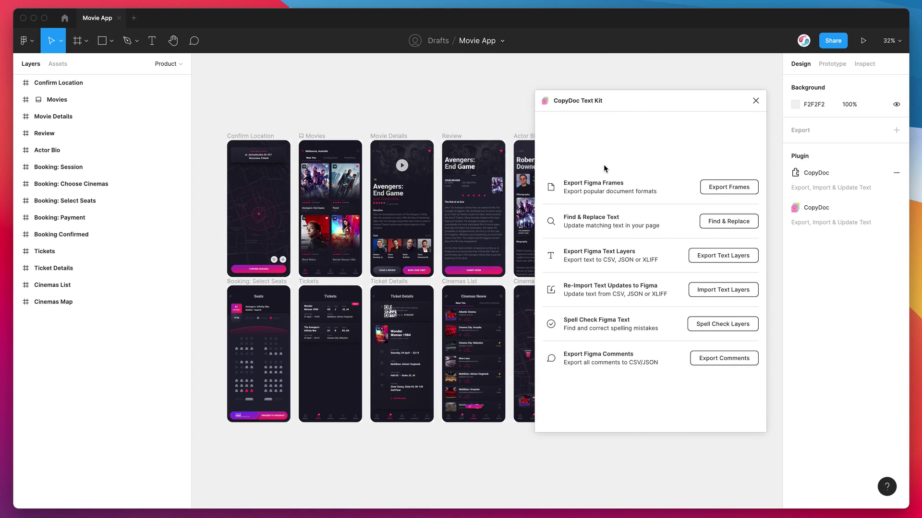
pyautogui.moveTo(610, 105); pyautogui.dragTo(610, 117)
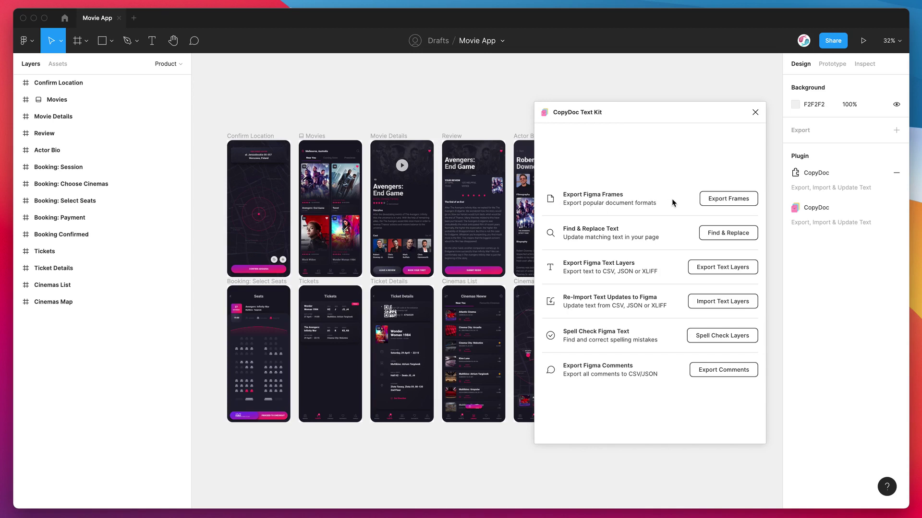
# Open Export Frames and confirm Microsoft Excel (.xlsx) as the export format.
pyautogui.click(725, 202)
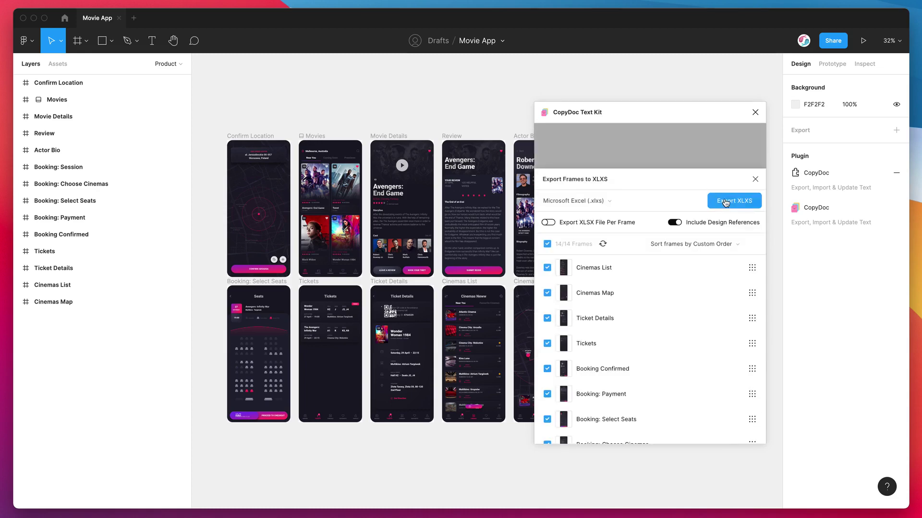
pyautogui.click(596, 204)
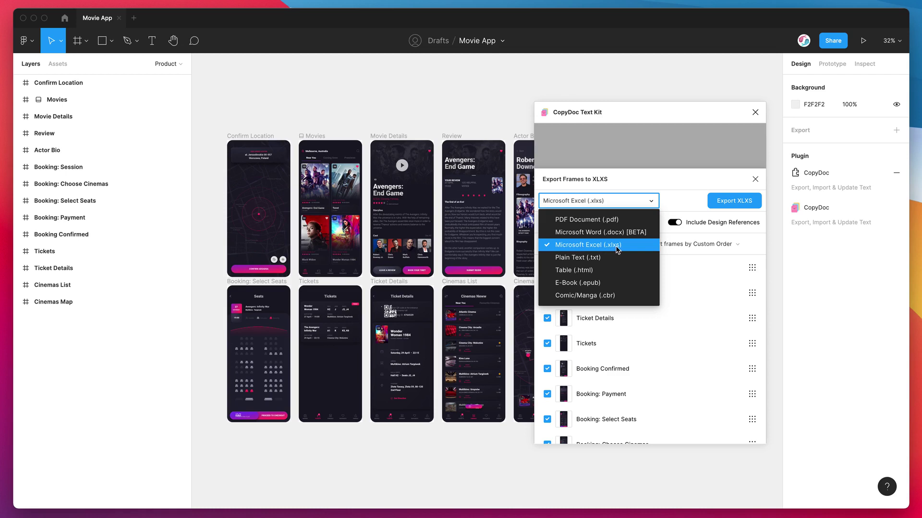
pyautogui.click(584, 250)
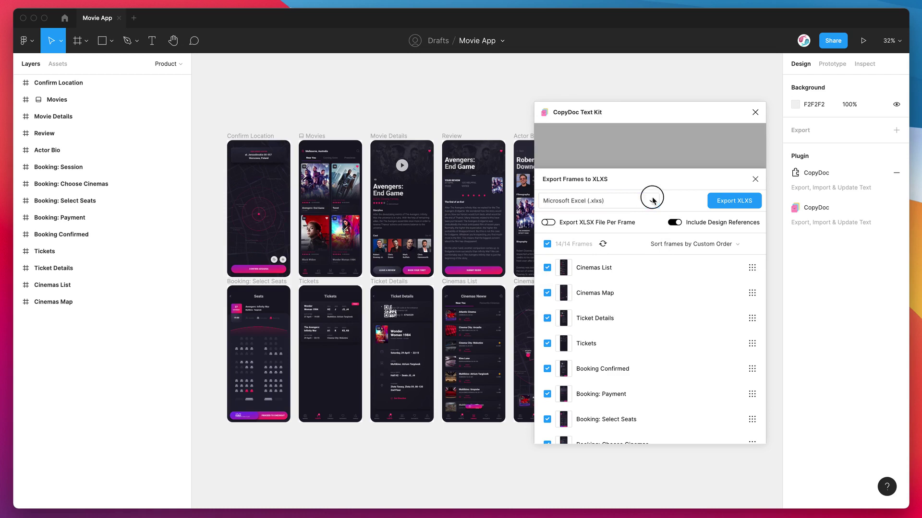
pyautogui.click(651, 200)
pyautogui.click(584, 247)
# Try picking frames on the canvas, then clear the selection so all 14 frames list.
pyautogui.click(255, 141)
pyautogui.click(315, 137)
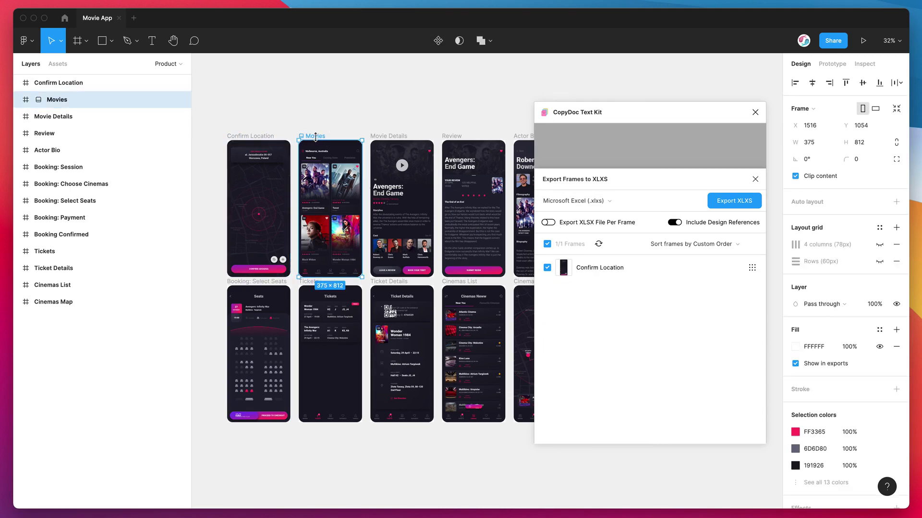
pyautogui.click(387, 136)
pyautogui.click(366, 117)
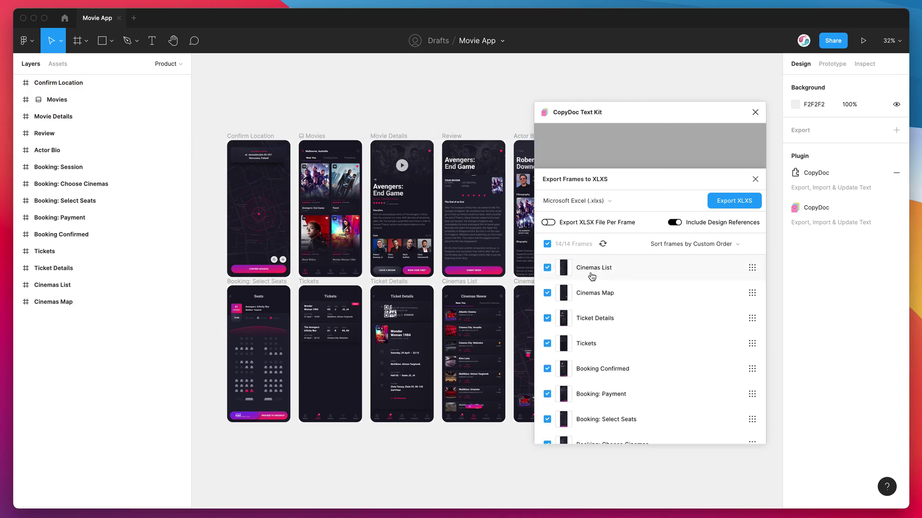
pyautogui.scroll(-5, 576, 297)
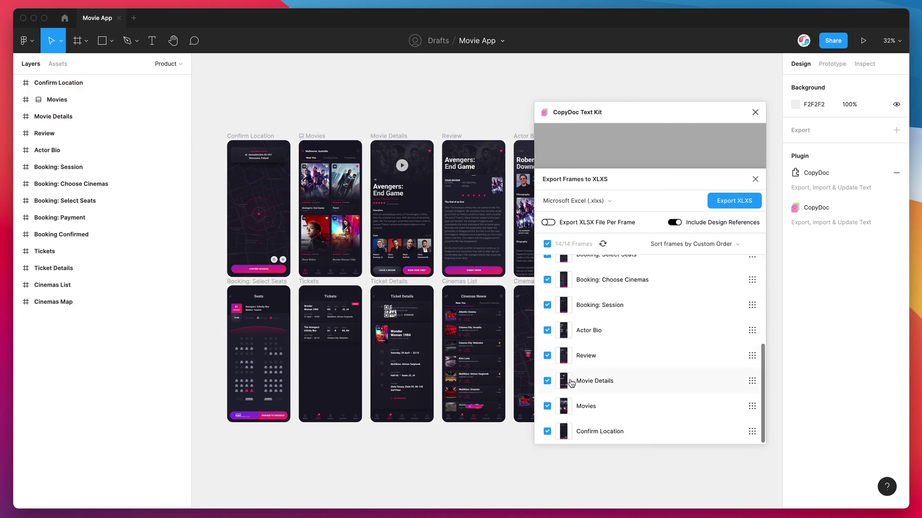
pyautogui.scroll(5, 578, 316)
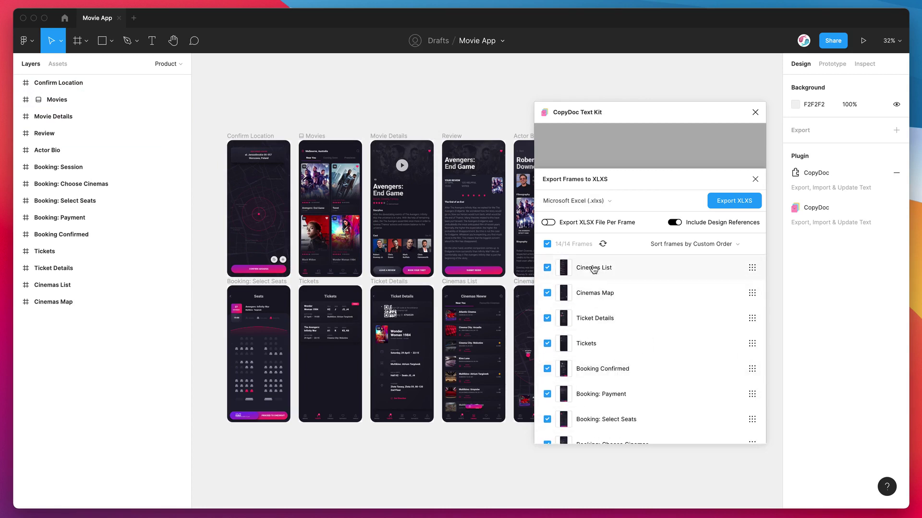
pyautogui.click(390, 136)
pyautogui.keyDown('shift'); pyautogui.click(456, 137); pyautogui.keyUp('shift')
pyautogui.keyDown('shift'); pyautogui.click(521, 136); pyautogui.keyUp('shift')
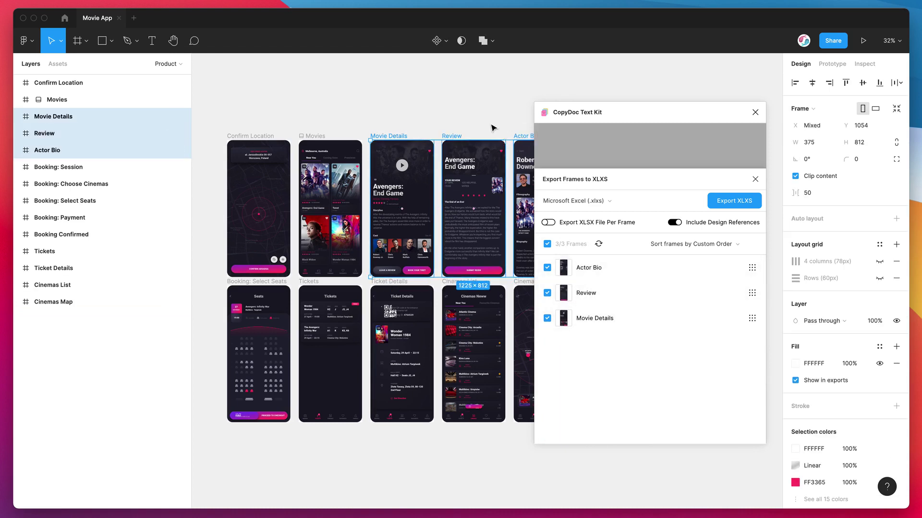
pyautogui.click(493, 127)
# Untick all frames, then tick Cinemas List, Cinemas Map, Ticket Details, Tickets and Booking Confirmed.
pyautogui.click(547, 244)
pyautogui.click(547, 267)
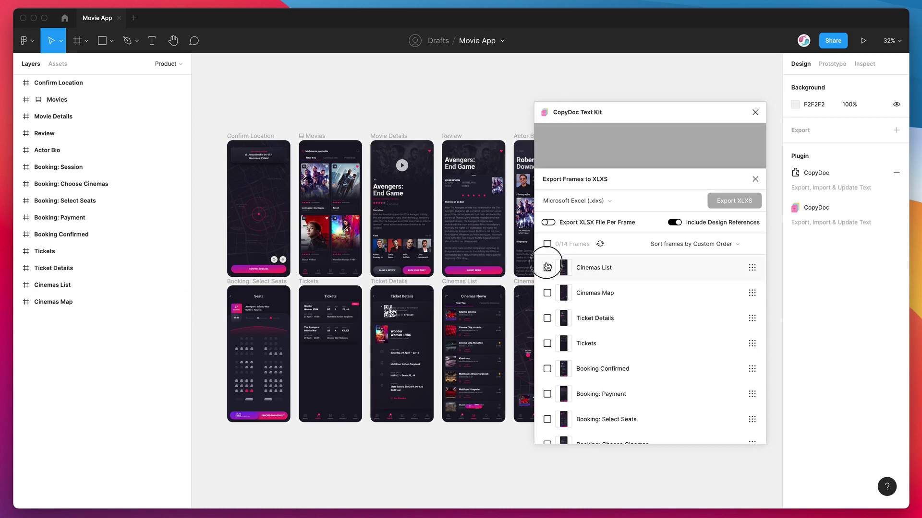
pyautogui.click(547, 297)
pyautogui.click(546, 318)
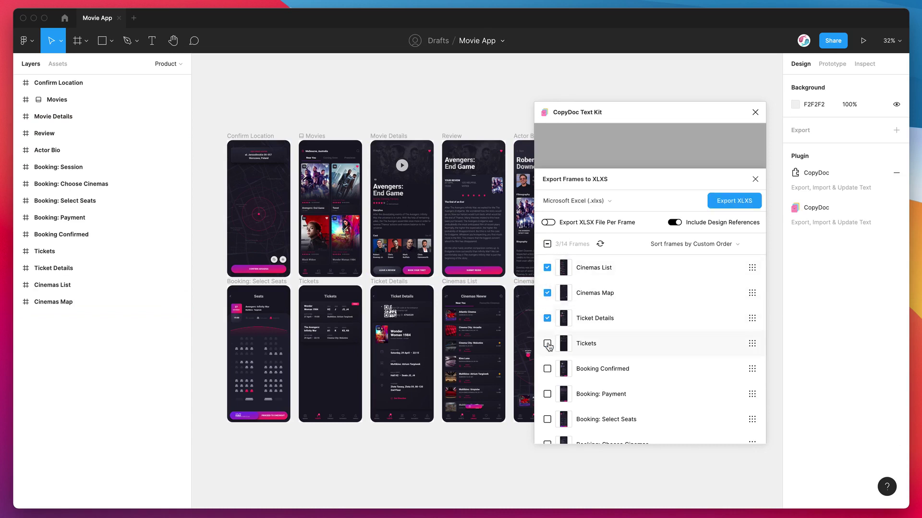
pyautogui.click(546, 343)
pyautogui.click(548, 369)
pyautogui.scroll(-4, 576, 336)
pyautogui.scroll(4, 585, 308)
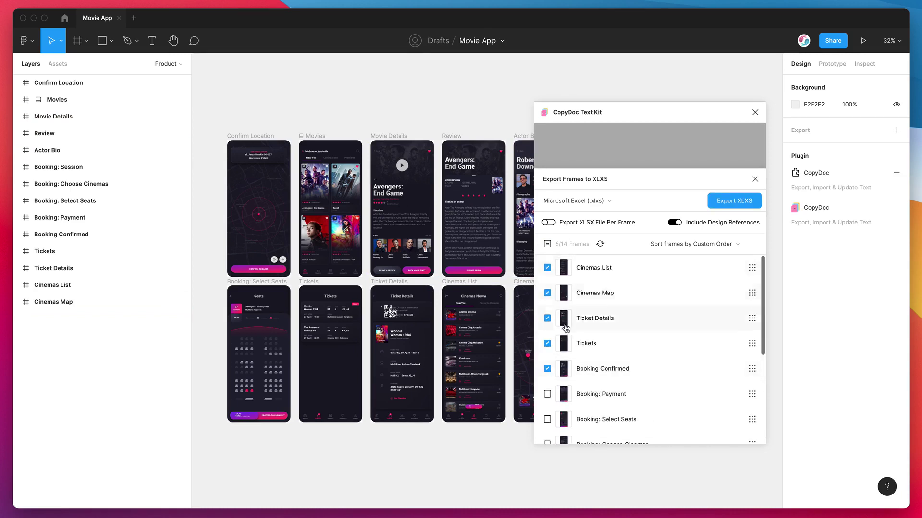
# Try the sort options, layer order descending and then left to right.
pyautogui.click(684, 245)
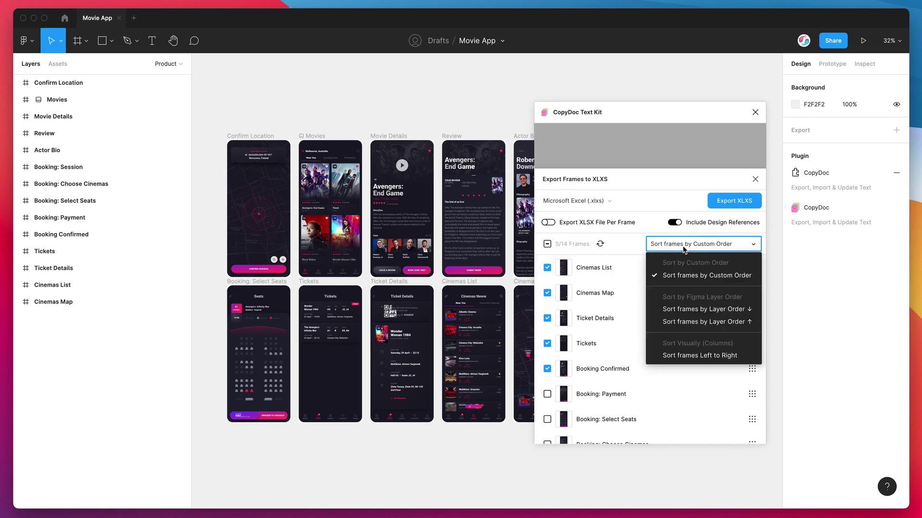
pyautogui.click(685, 309)
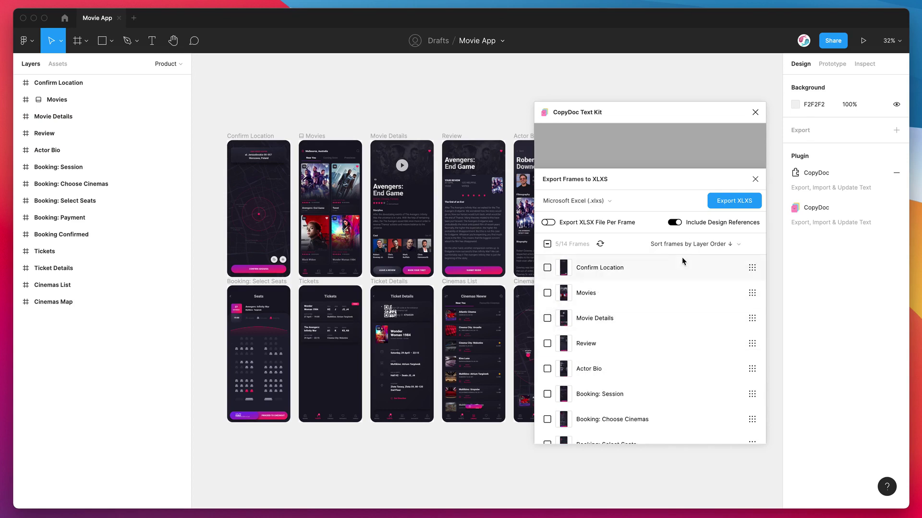
pyautogui.click(685, 250)
pyautogui.click(685, 323)
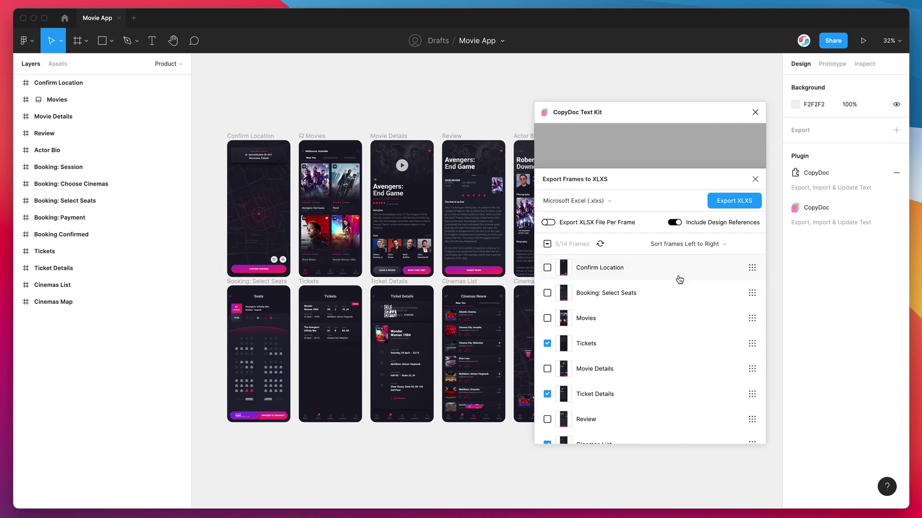
pyautogui.click(685, 250)
pyautogui.scroll(2, 685, 269)
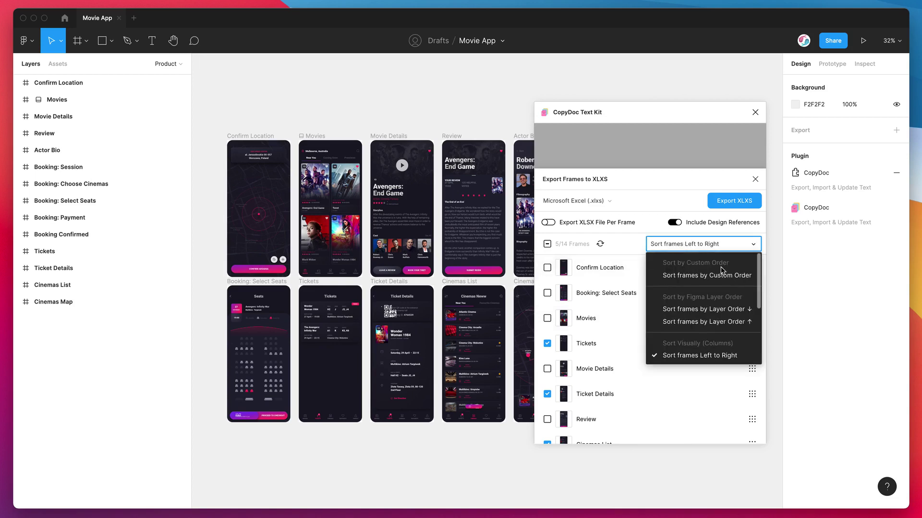
# Also tick Booking: Select Seats and re-sort the export frames left to right.
pyautogui.click(611, 294)
pyautogui.moveTo(751, 292); pyautogui.dragTo(747, 341)
pyautogui.click(689, 244)
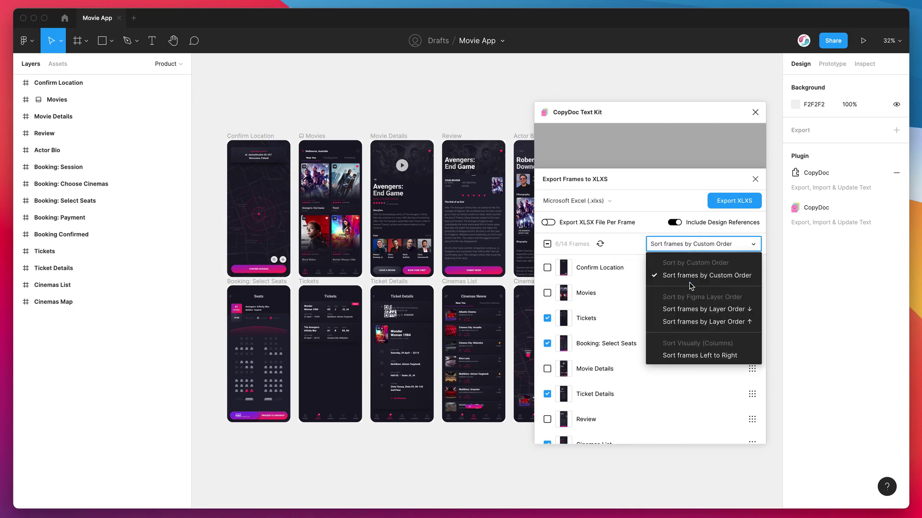
pyautogui.scroll(-5, 691, 282)
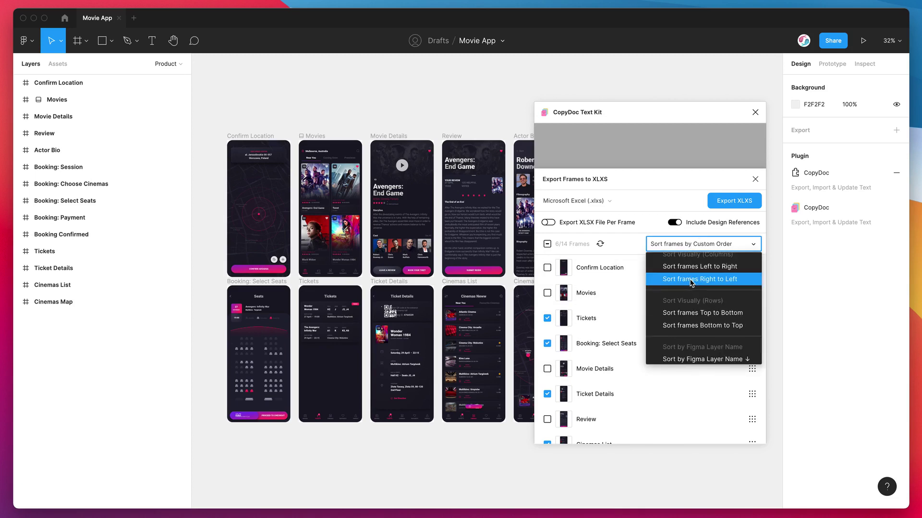
pyautogui.scroll(3, 692, 283)
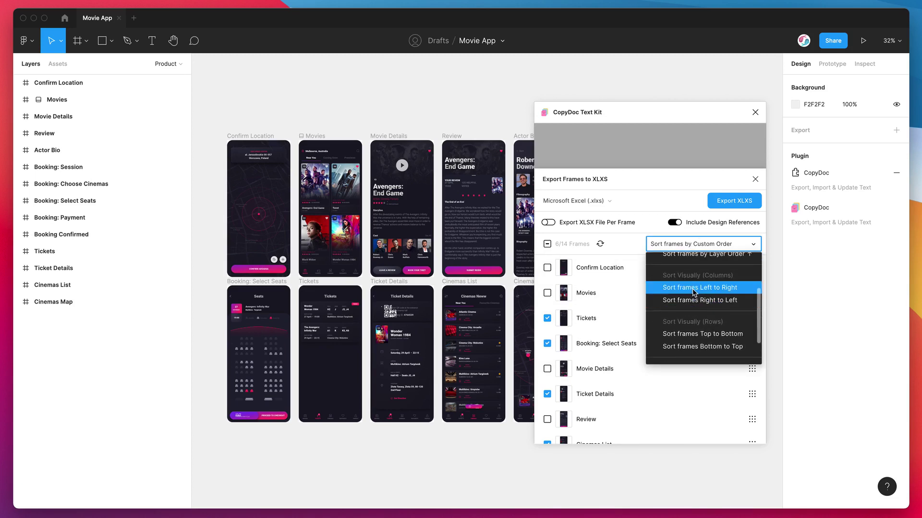
pyautogui.click(687, 287)
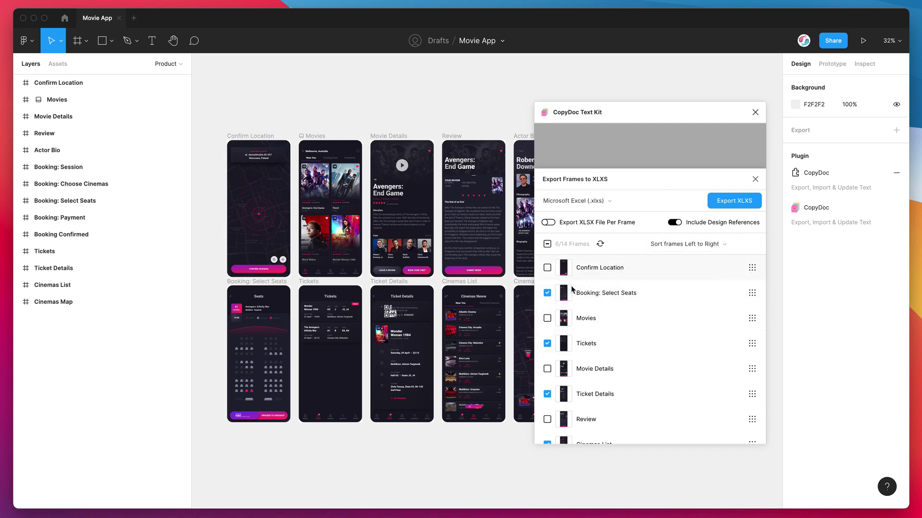
# Export the six checked frames to XLSX and save the download to the Desktop.
pyautogui.click(742, 204)
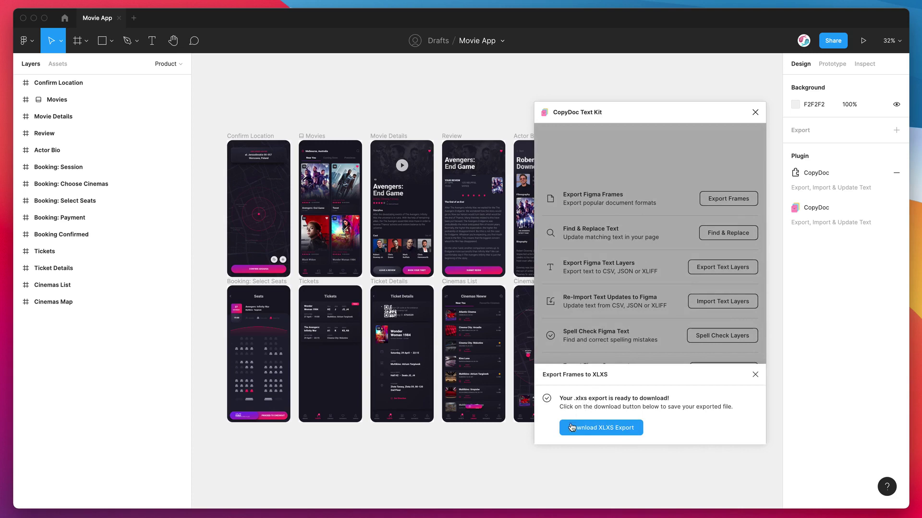
pyautogui.click(615, 433)
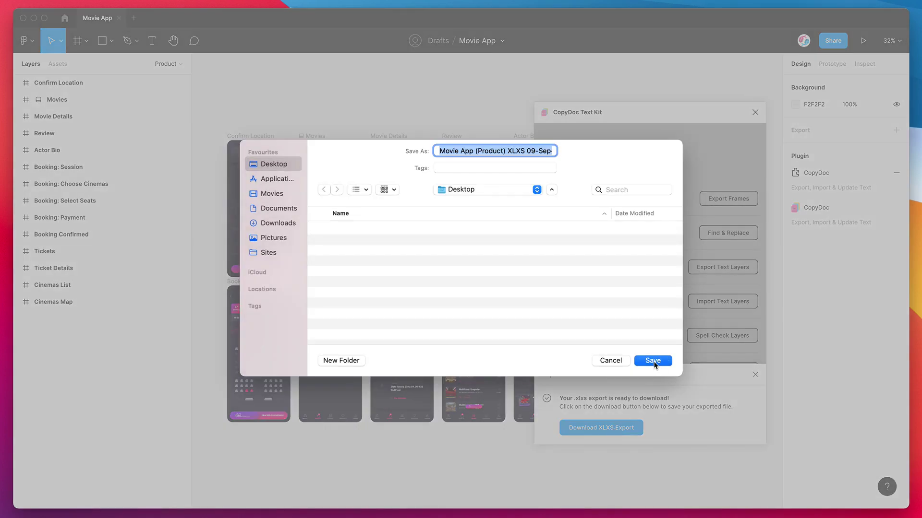
pyautogui.click(654, 364)
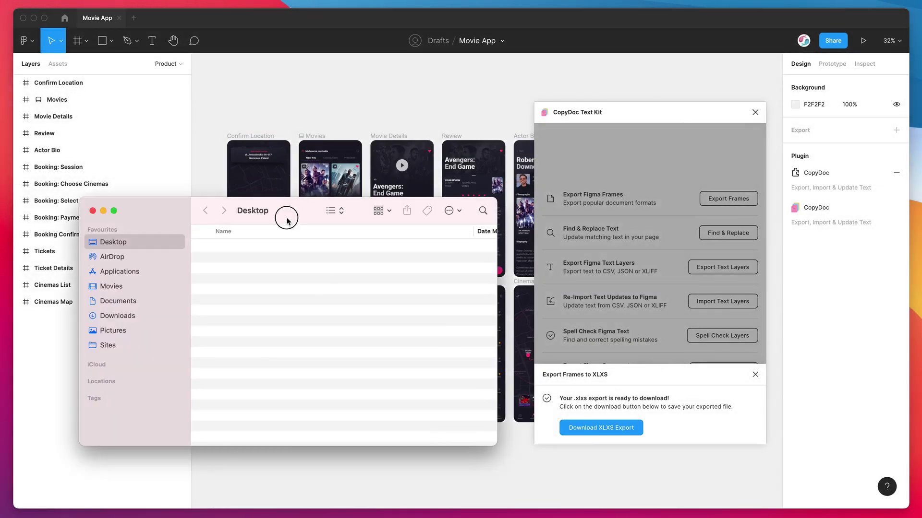
# Extract the downloaded export zip on the Desktop and open the Movie App export folder.
pyautogui.moveTo(284, 218); pyautogui.dragTo(373, 197)
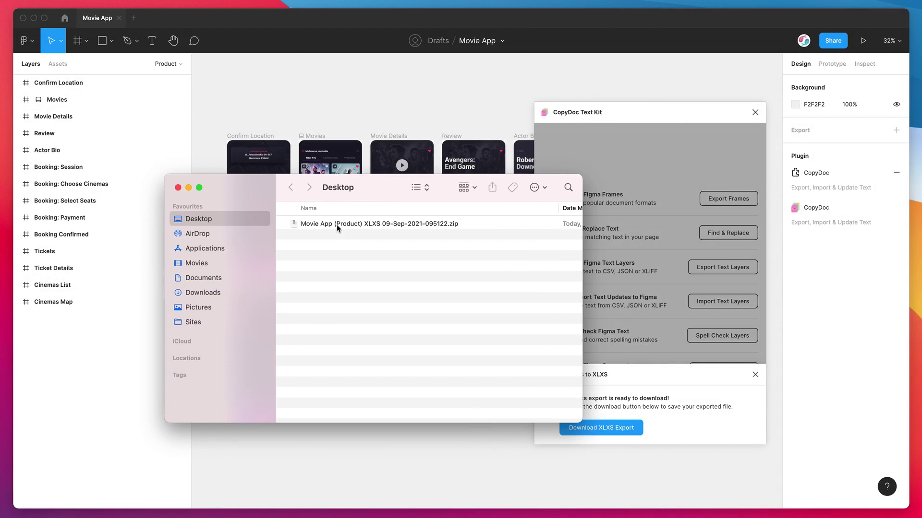
pyautogui.click(336, 225)
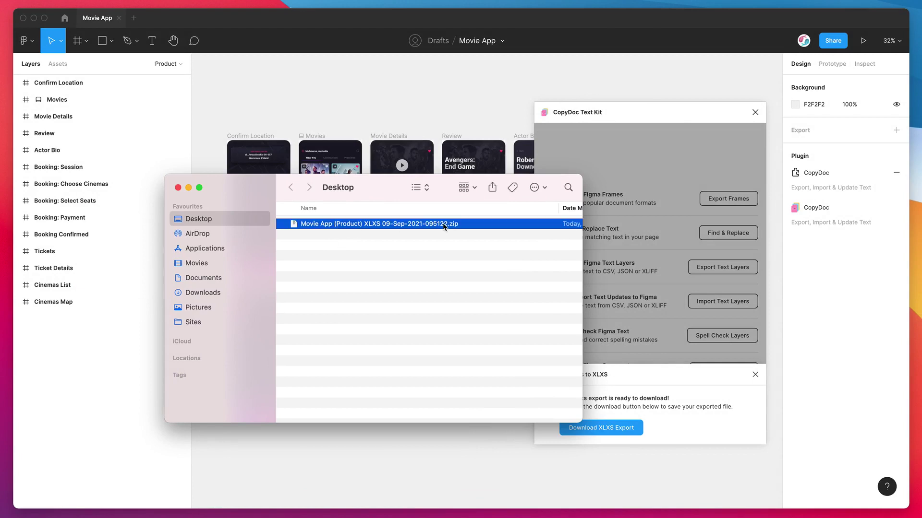
pyautogui.doubleClick(347, 223)
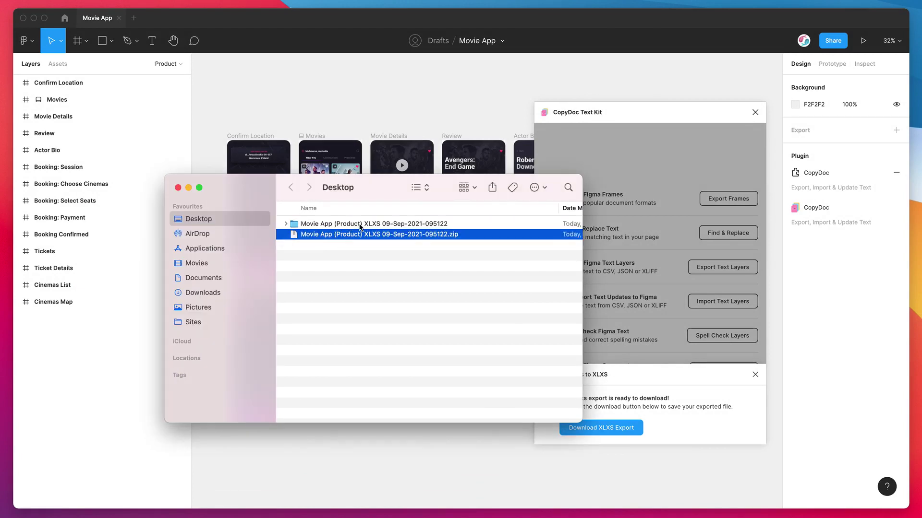
pyautogui.doubleClick(360, 225)
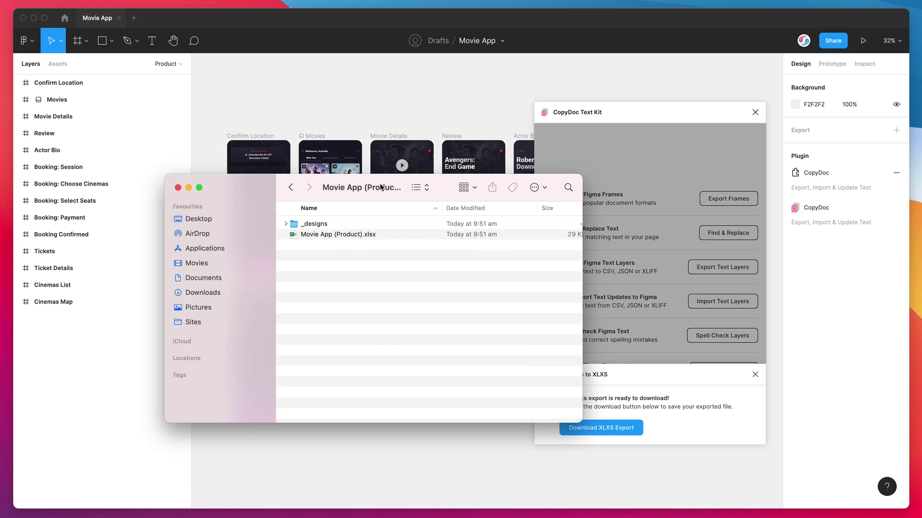
pyautogui.moveTo(380, 187); pyautogui.dragTo(414, 163)
# Expand _designs and preview Booking Confirmed.jpg in Quick Look.
pyautogui.click(353, 200)
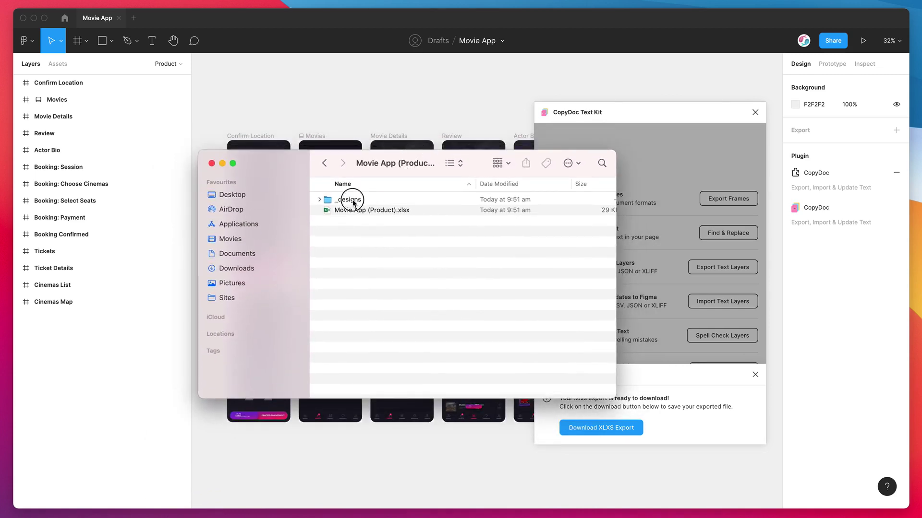
pyautogui.click(319, 199)
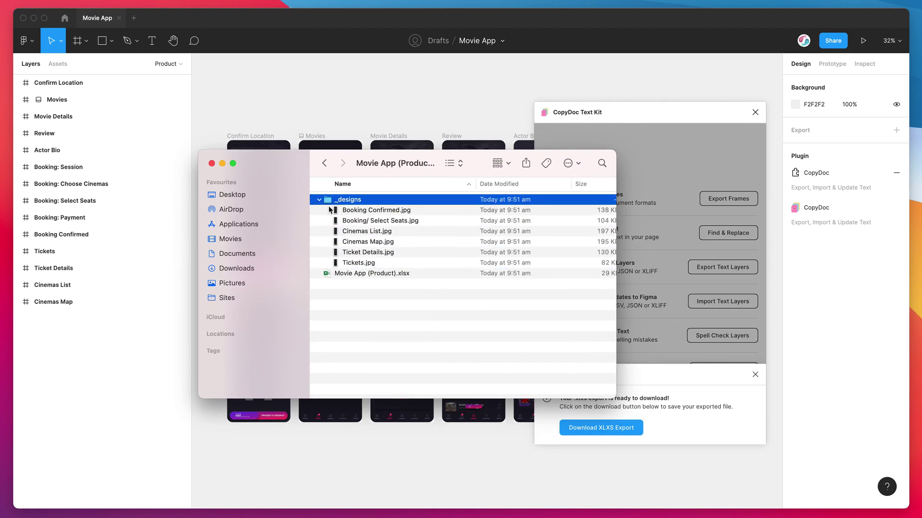
pyautogui.click(356, 211)
pyautogui.press('space')
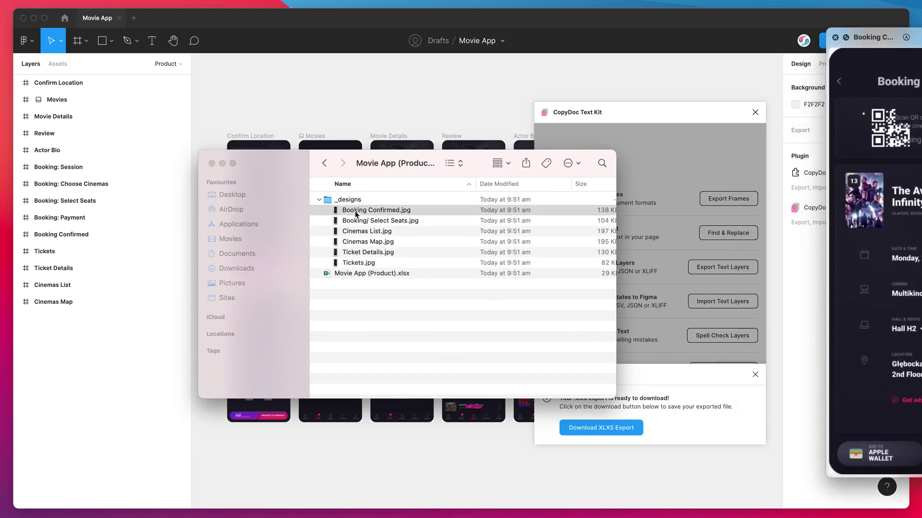
pyautogui.moveTo(870, 43); pyautogui.dragTo(517, 59)
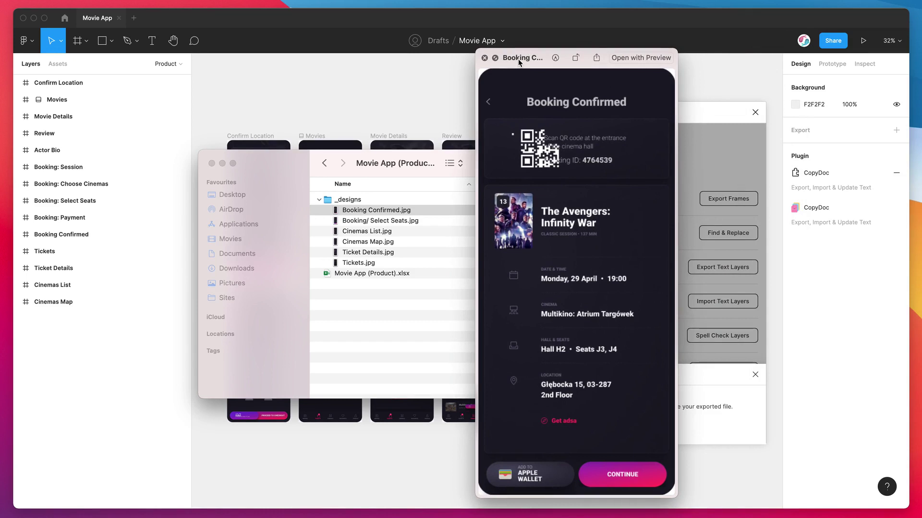
# Step through the Booking/ Select Seats, Cinemas List, Cinemas Map and Ticket Details previews, then close Quick Look.
pyautogui.press('Down')
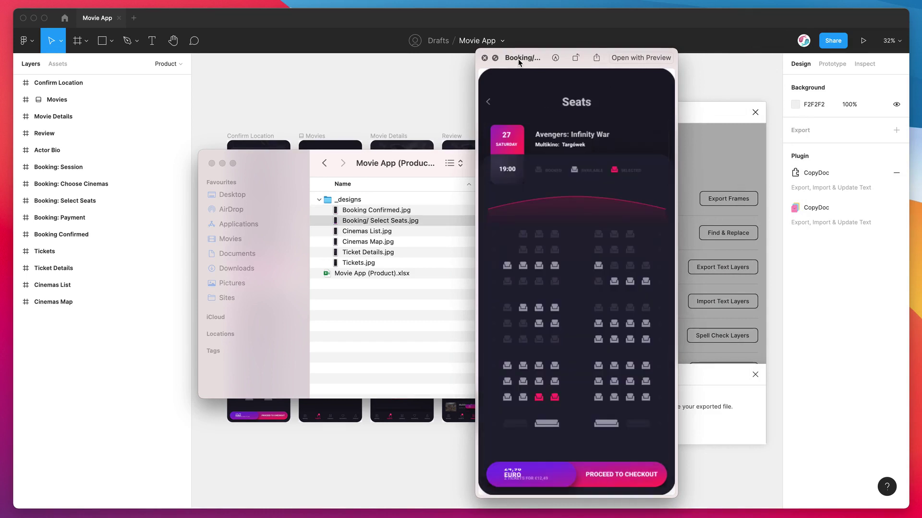
pyautogui.press('Down')
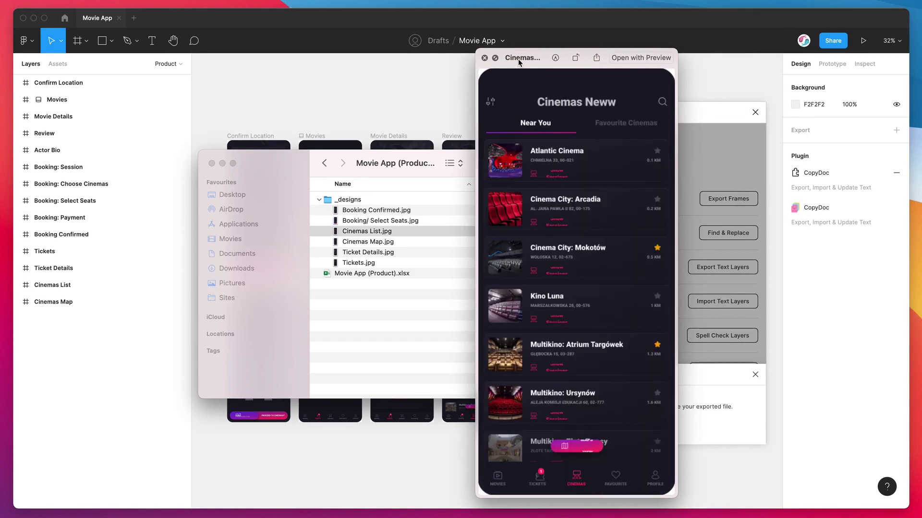
pyautogui.press('Down')
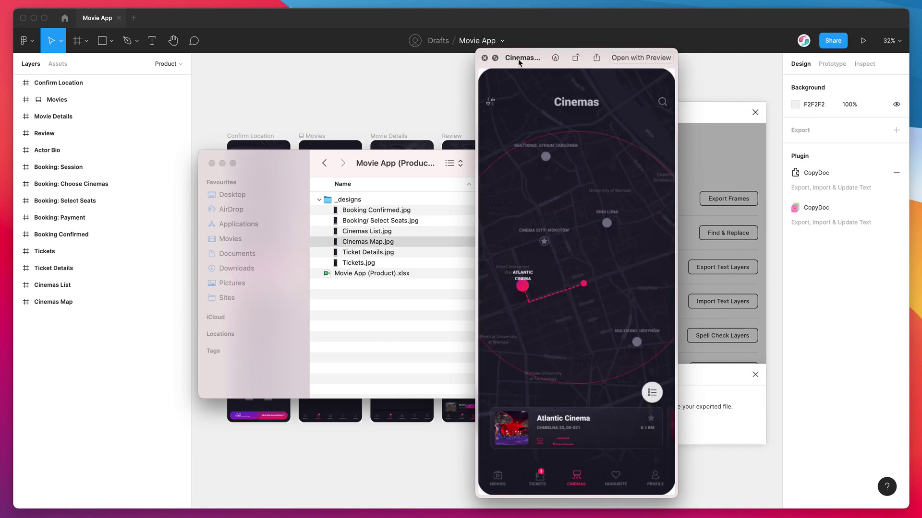
pyautogui.press('Down')
pyautogui.press('Down')
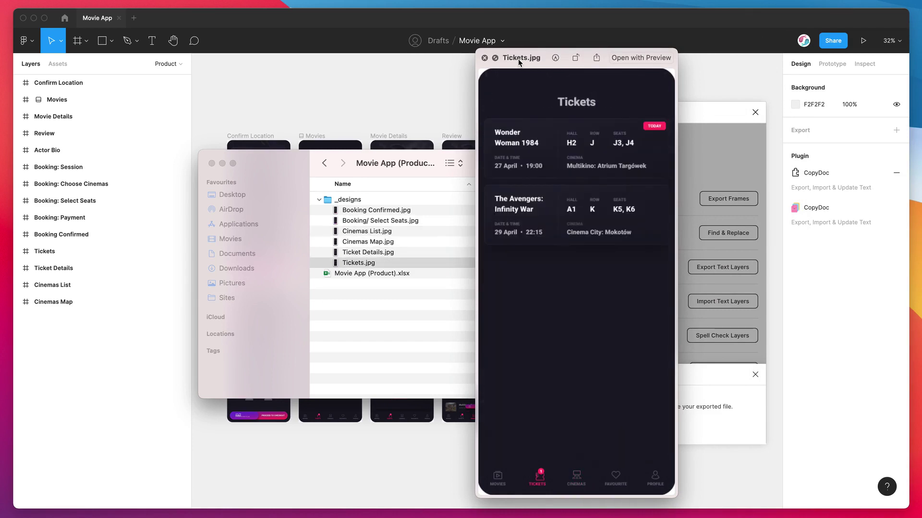
pyautogui.press('Up')
pyautogui.press('Up')
pyautogui.press('Up')
pyautogui.press('Up')
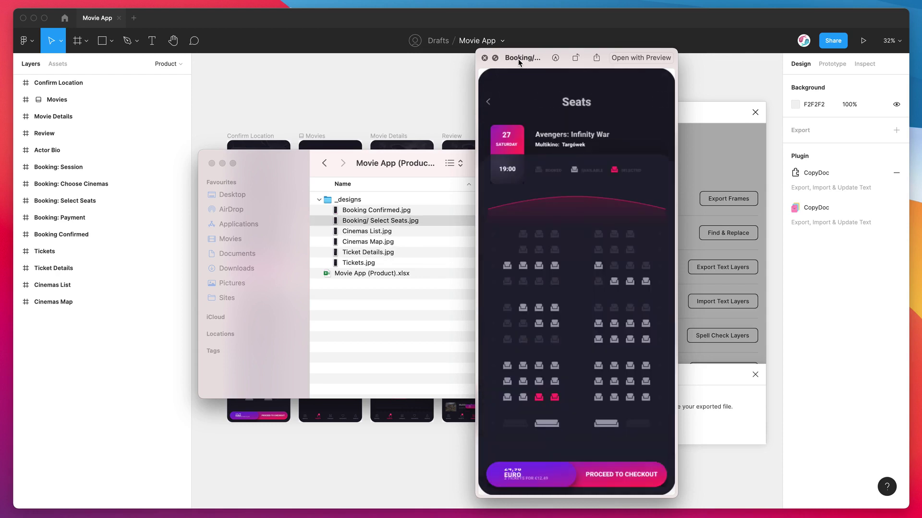
pyautogui.press('Up')
pyautogui.press('space')
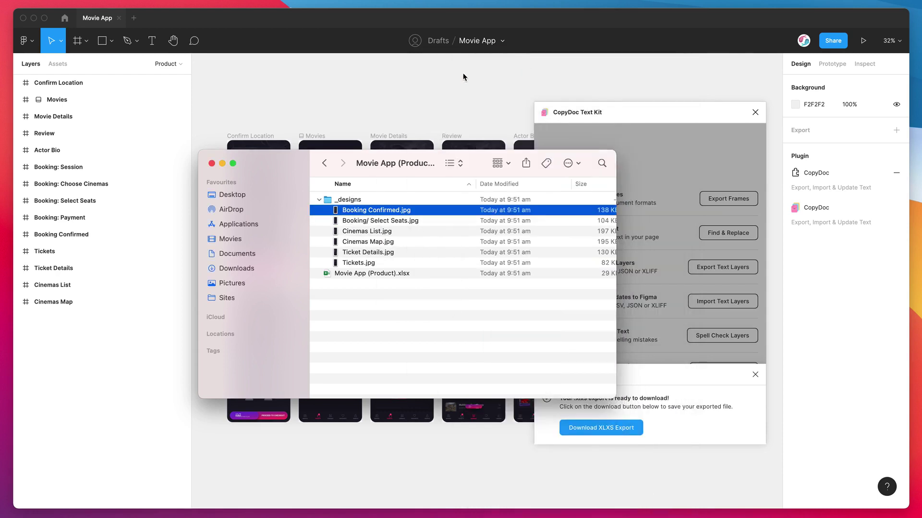
# Collapse _designs, open Movie App (Product).xlsx in Excel and answer Yes to recover it.
pyautogui.click(338, 201)
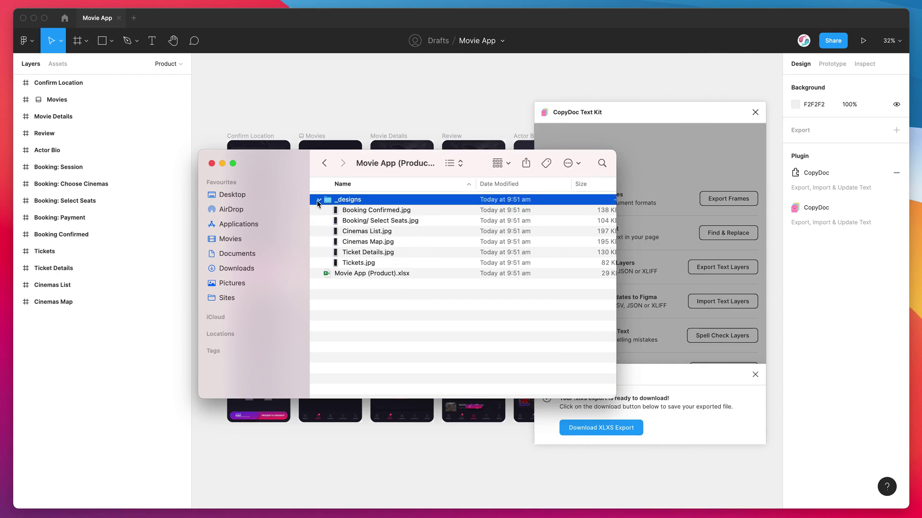
pyautogui.click(320, 200)
pyautogui.click(373, 211)
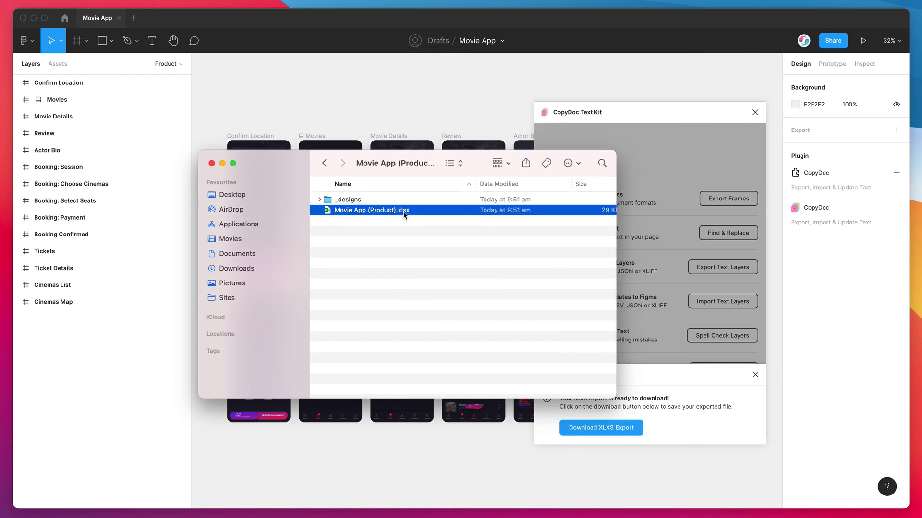
pyautogui.doubleClick(348, 212)
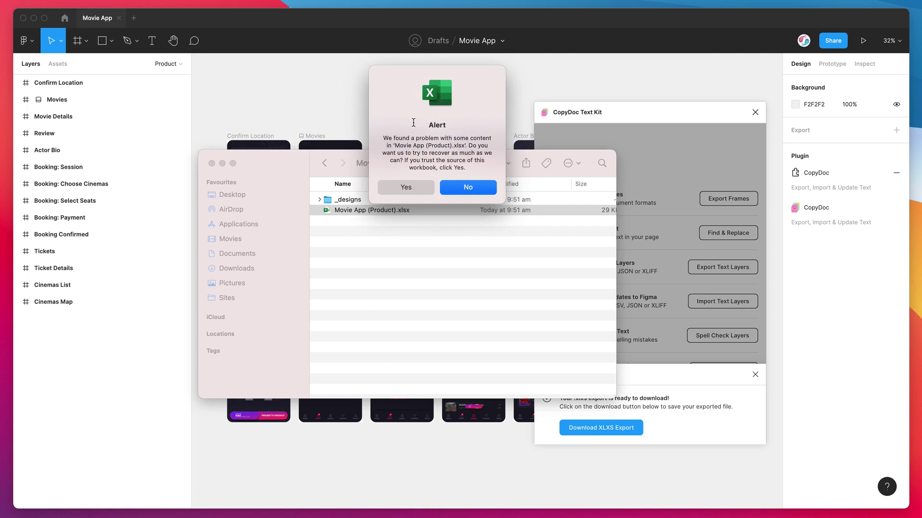
pyautogui.click(406, 188)
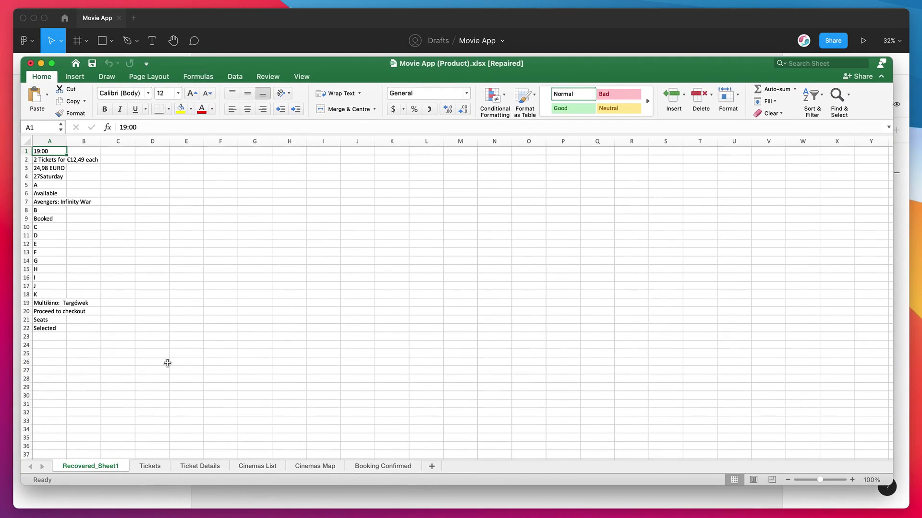
# Look through the Tickets, Ticket Details, Cinemas List, Cinemas Map and Booking Confirmed sheets.
pyautogui.click(148, 467)
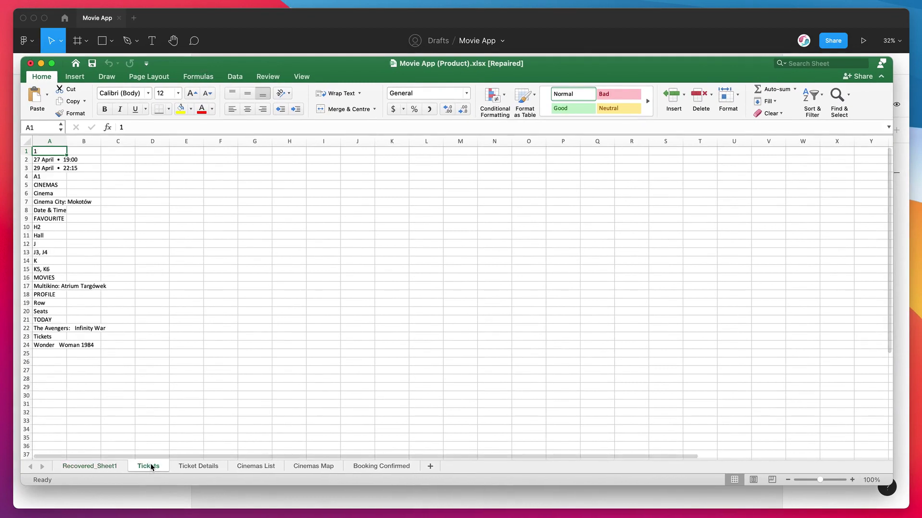
pyautogui.click(190, 466)
pyautogui.click(258, 467)
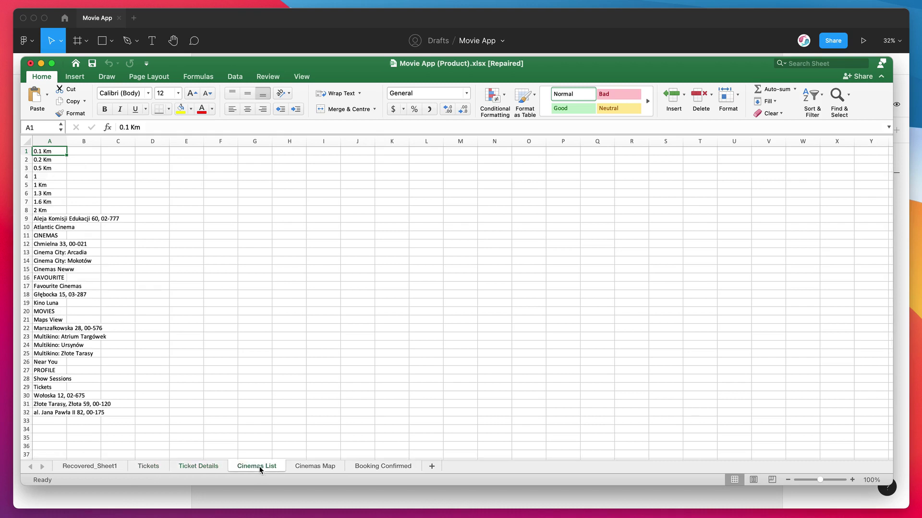
pyautogui.click(310, 467)
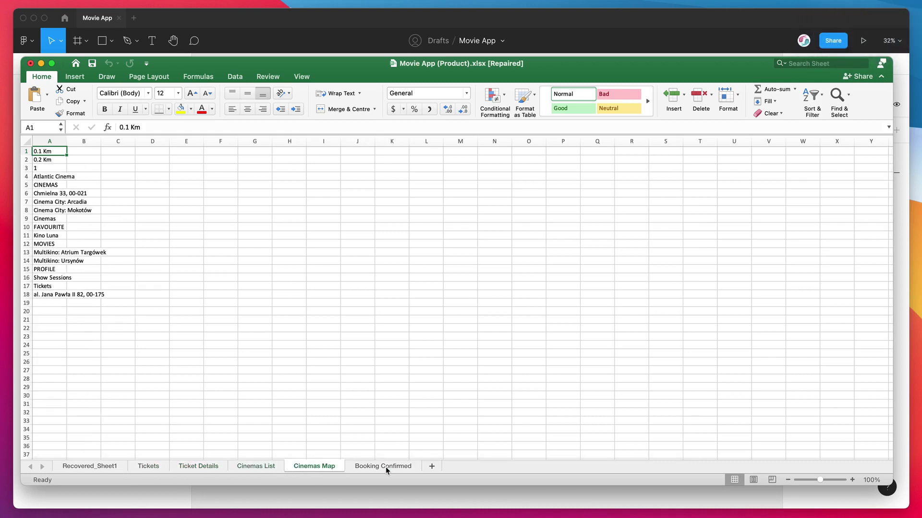
pyautogui.click(385, 468)
# Return to Ticket Details and select its 21 text entries down column A.
pyautogui.click(323, 468)
pyautogui.click(268, 469)
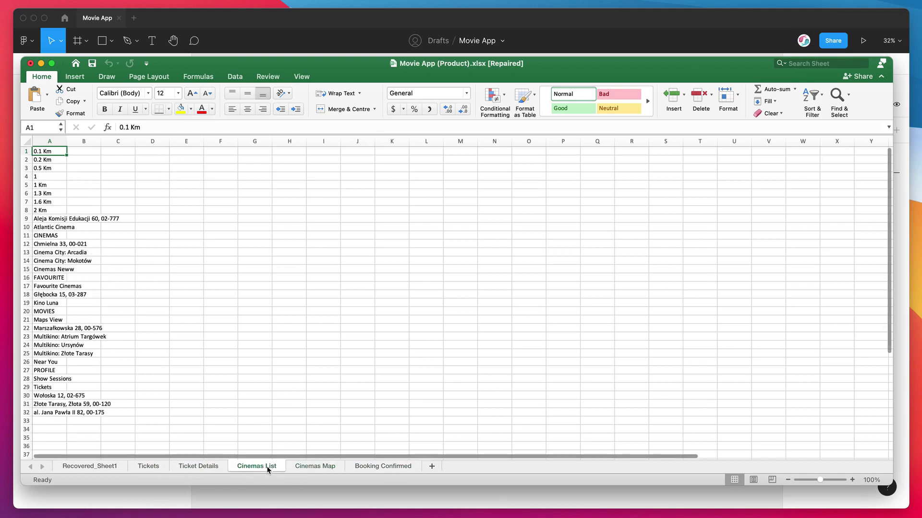
pyautogui.click(199, 468)
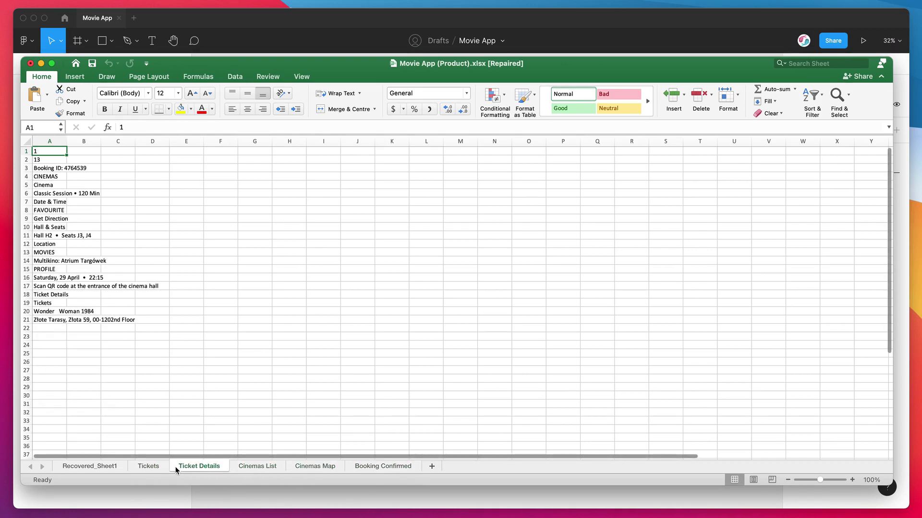
pyautogui.click(158, 467)
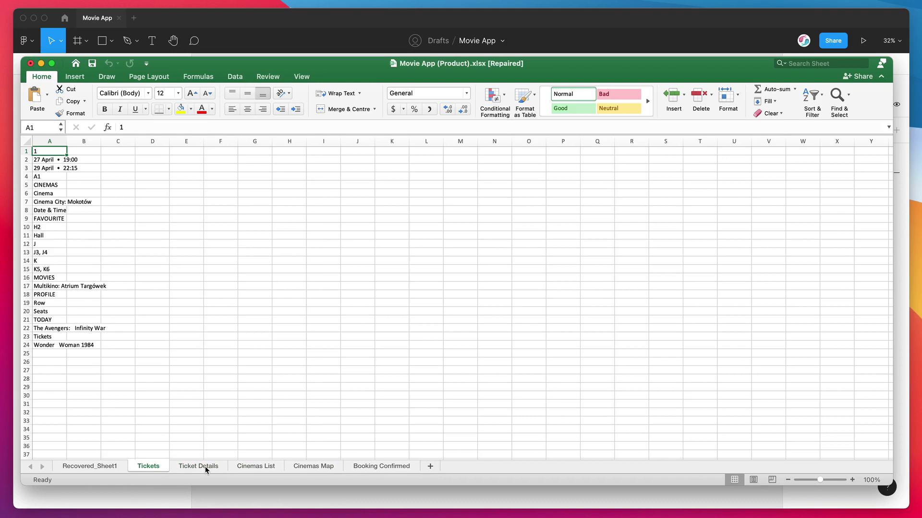
pyautogui.click(190, 467)
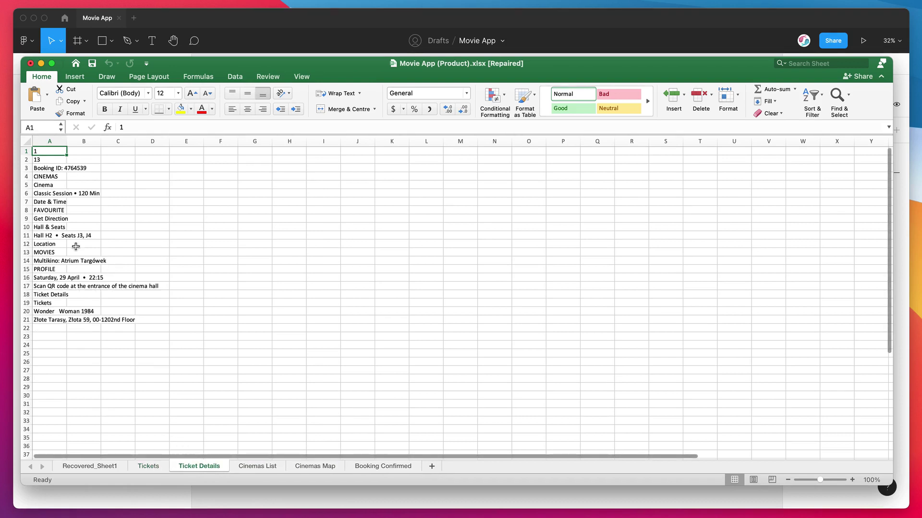
pyautogui.moveTo(48, 151); pyautogui.dragTo(48, 320)
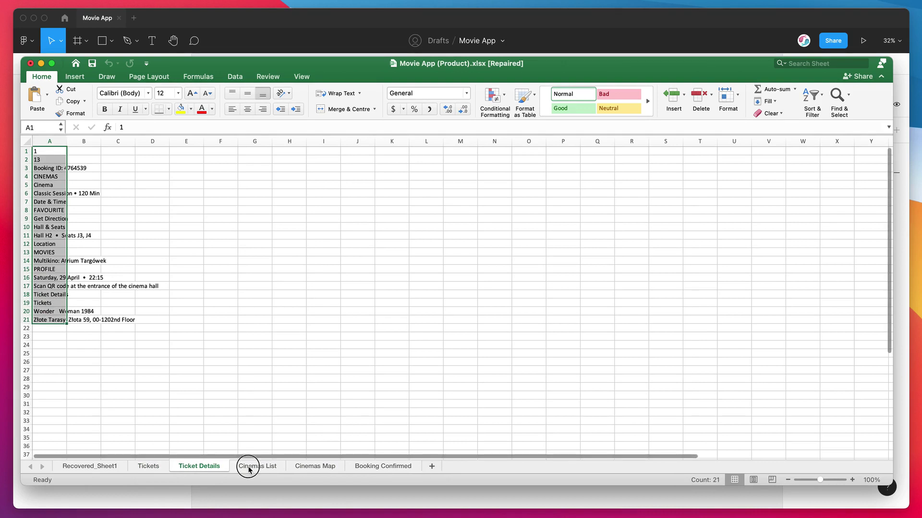
# On the Cinemas List sheet, select the distance and address entries down column A to row 32.
pyautogui.click(249, 468)
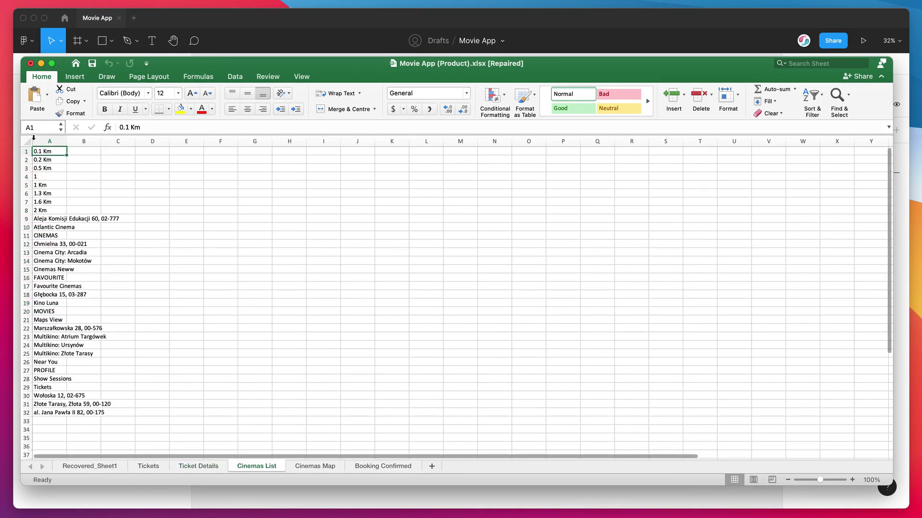
pyautogui.moveTo(48, 151); pyautogui.dragTo(56, 409)
pyautogui.click(43, 168)
pyautogui.click(42, 220)
pyautogui.click(84, 346)
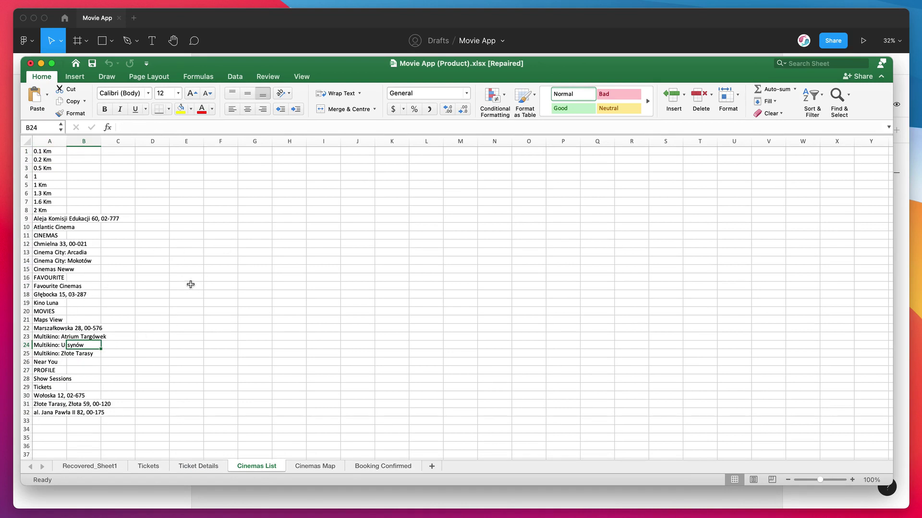
pyautogui.moveTo(411, 73); pyautogui.dragTo(411, 75)
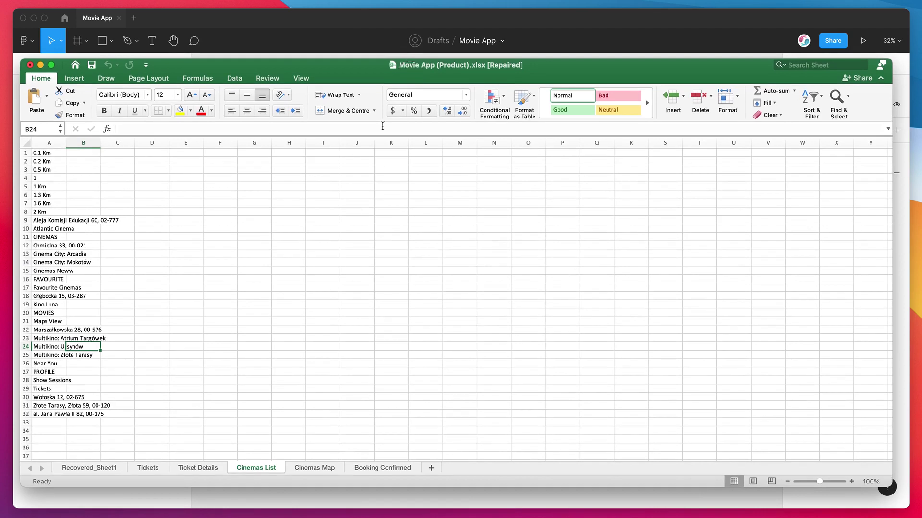
# Select the entire MOVIES row 20 on the Cinemas List sheet.
pyautogui.click(36, 311)
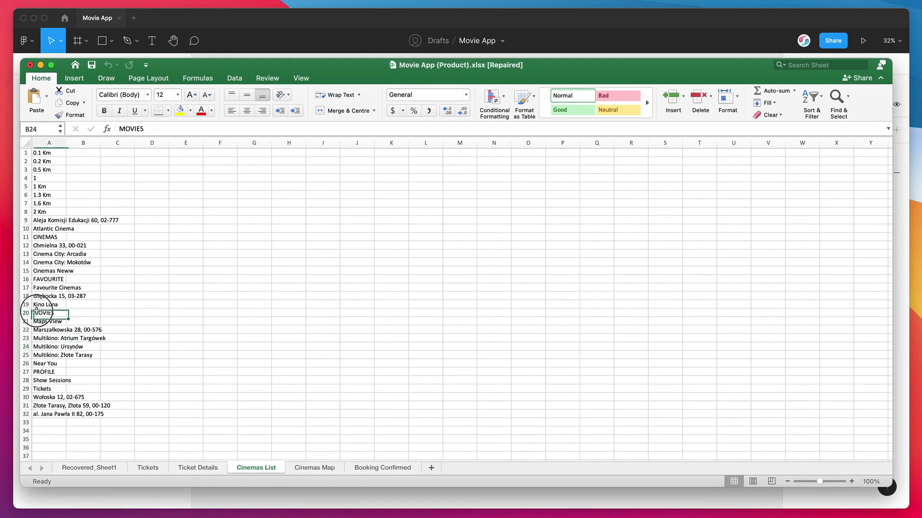
pyautogui.click(25, 313)
pyautogui.click(42, 311)
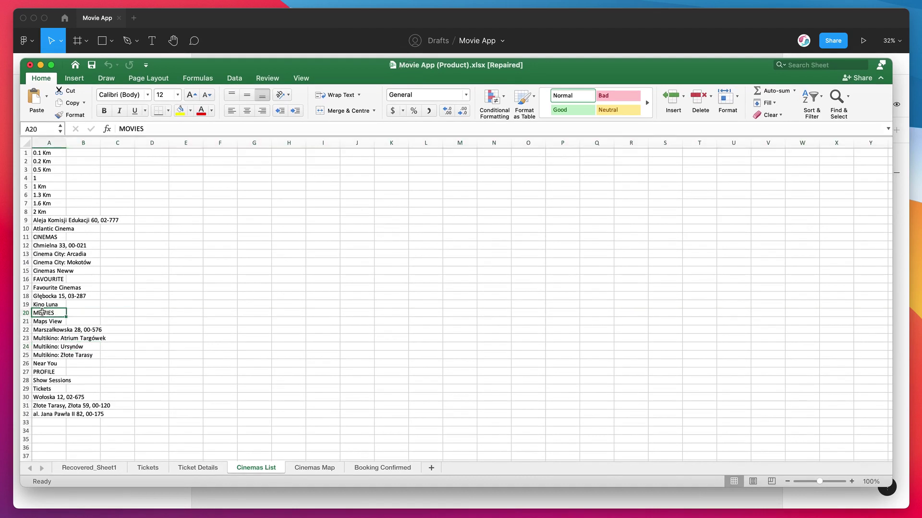
pyautogui.click(26, 312)
pyautogui.click(41, 312)
pyautogui.click(26, 313)
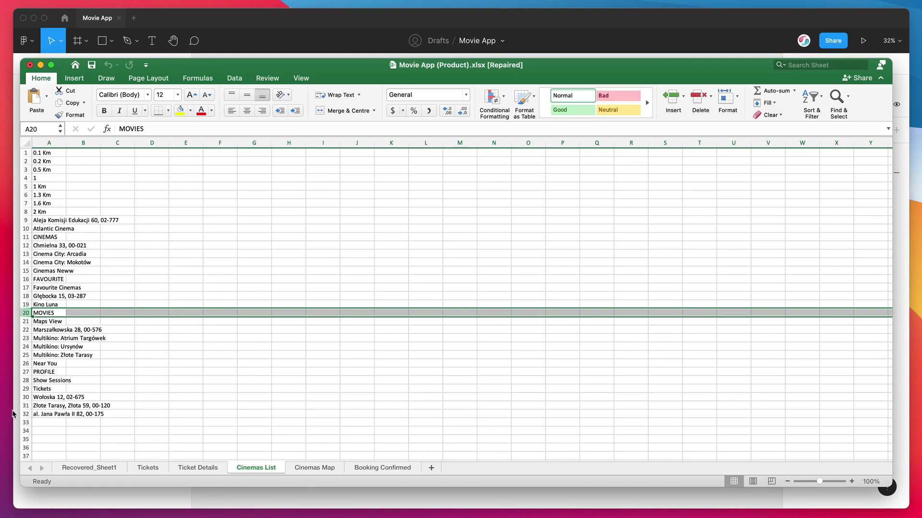
# Check the Cinemas Map and Booking Confirmed sheets, then minimise the Excel workbook.
pyautogui.click(311, 469)
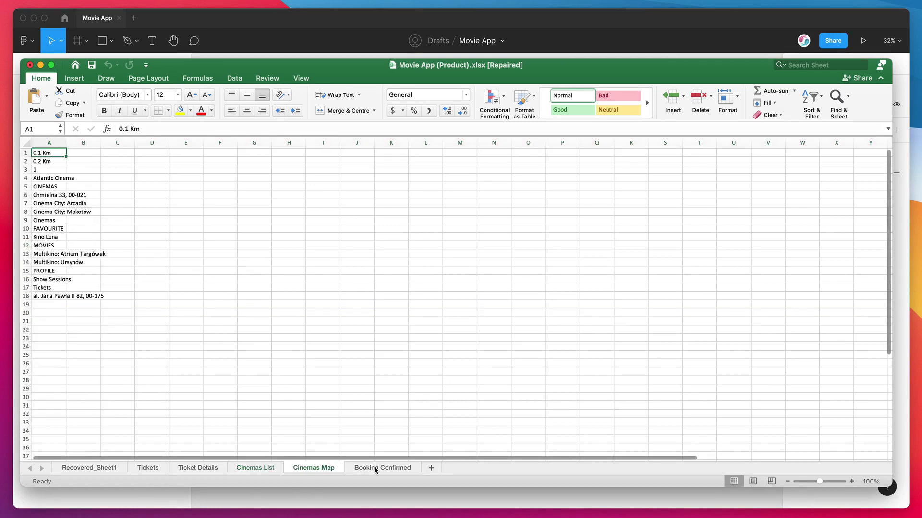
pyautogui.click(375, 469)
pyautogui.click(311, 468)
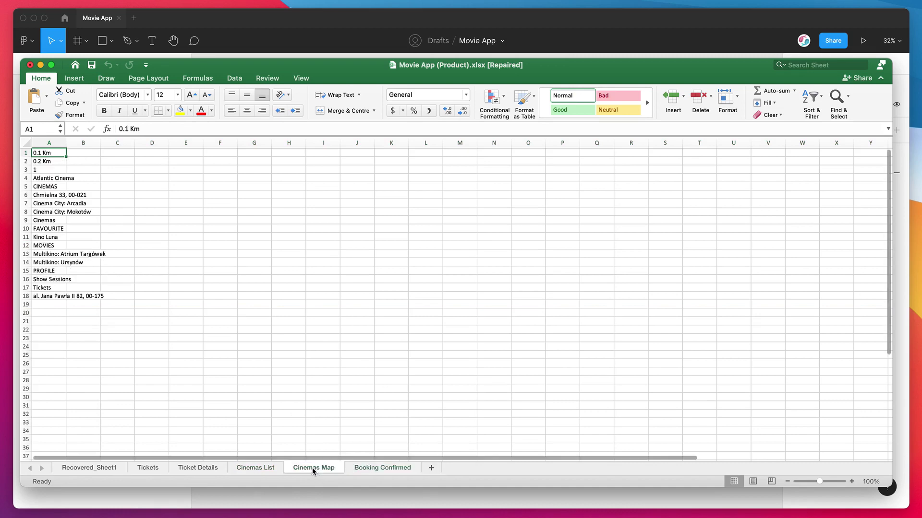
pyautogui.click(40, 65)
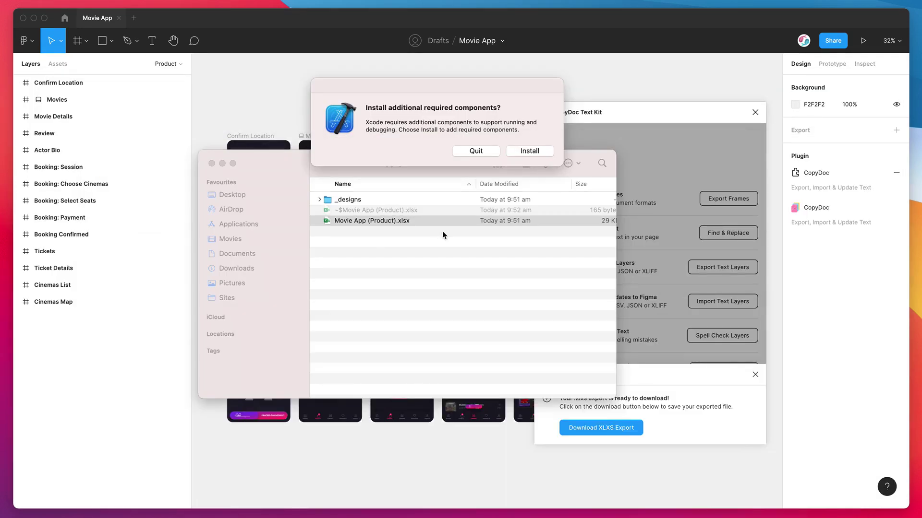
# Dismiss the Xcode prompt and enable Export XLSX File Per Frame in CopyDoc's frame export options.
pyautogui.click(476, 151)
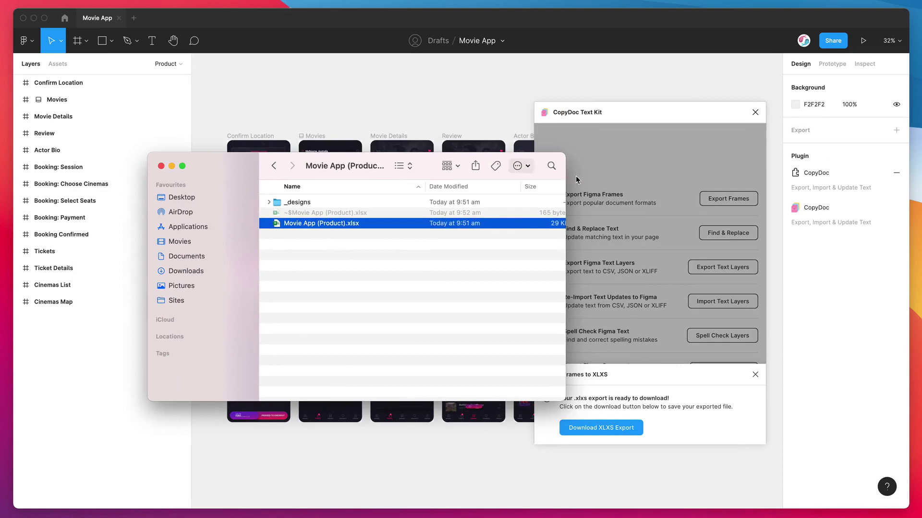
pyautogui.click(575, 176)
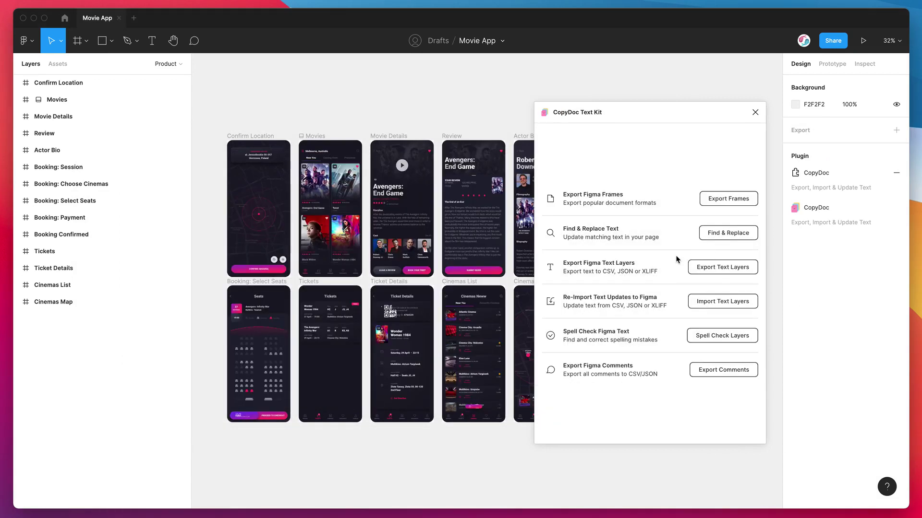
pyautogui.click(728, 198)
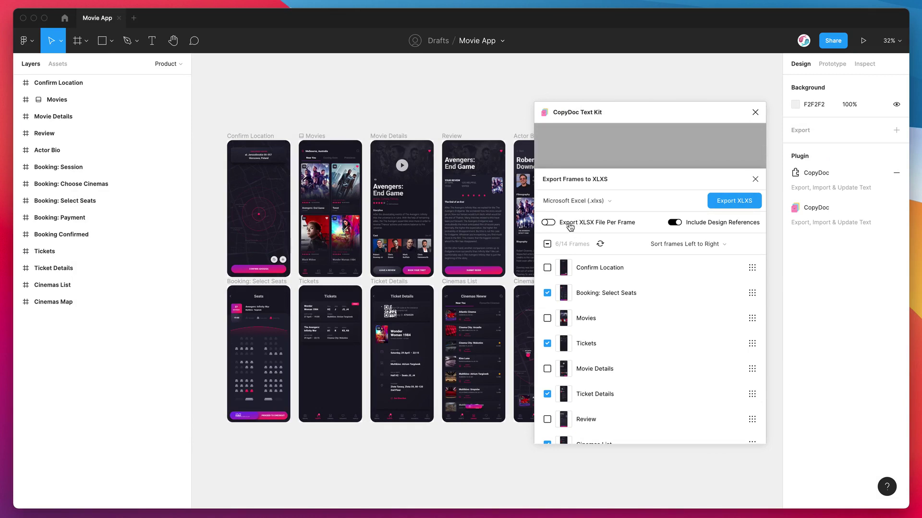
pyautogui.click(571, 226)
# Export the chosen frames to XLSX and save the download under its default name.
pyautogui.click(724, 203)
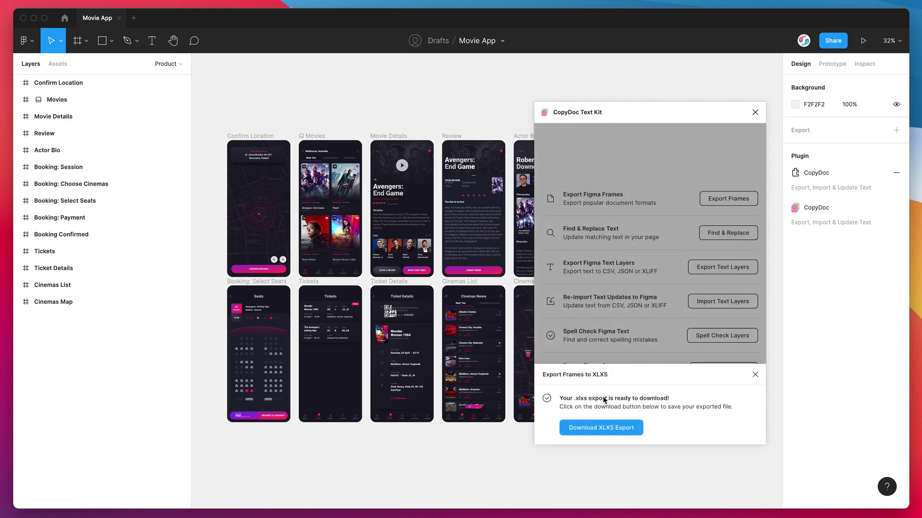
pyautogui.click(607, 428)
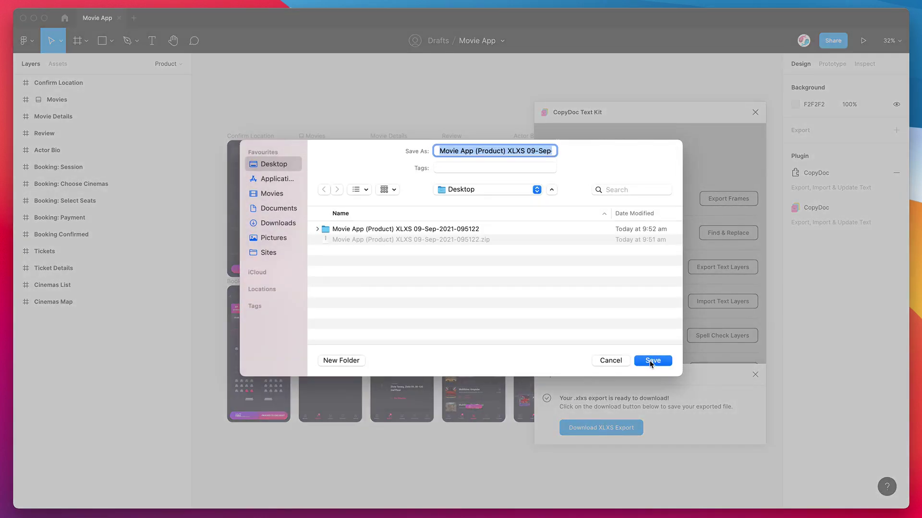
pyautogui.click(651, 363)
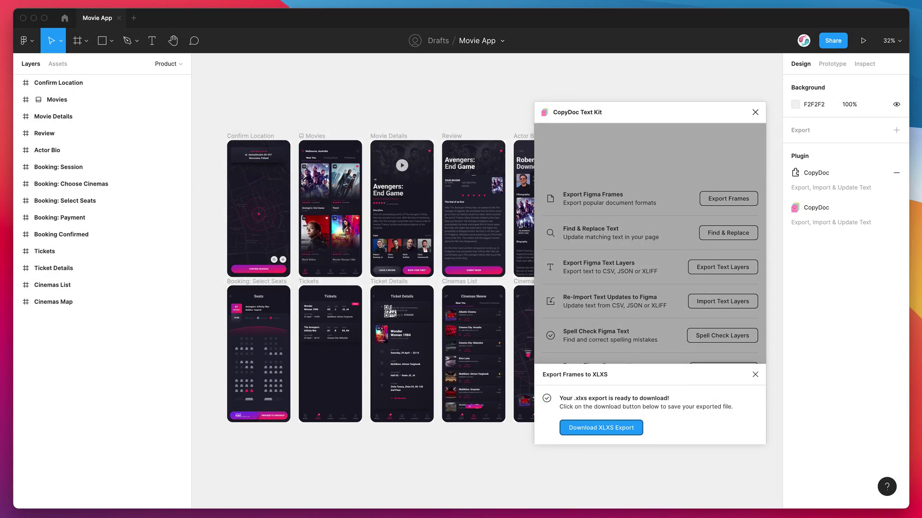
# Unzip the newest export archive on the Desktop and open the unpacked folder.
pyautogui.click(197, 197)
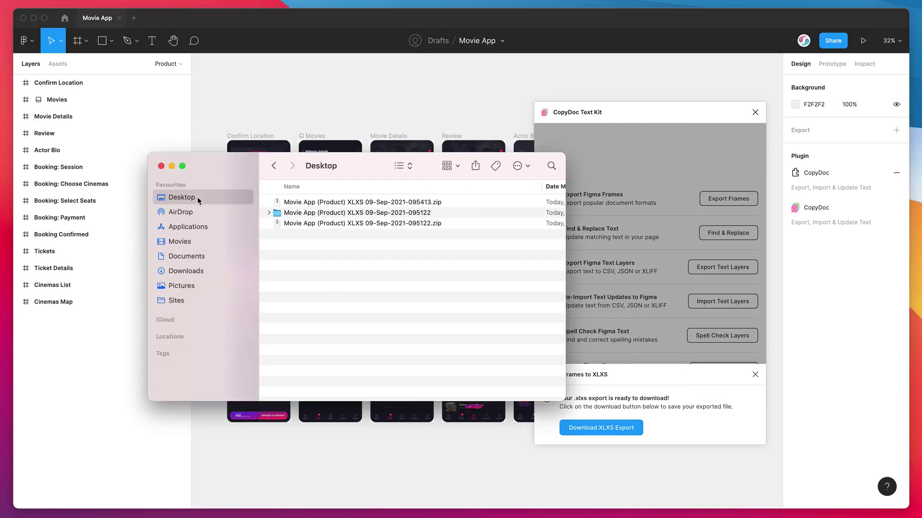
pyautogui.click(319, 203)
pyautogui.doubleClick(320, 203)
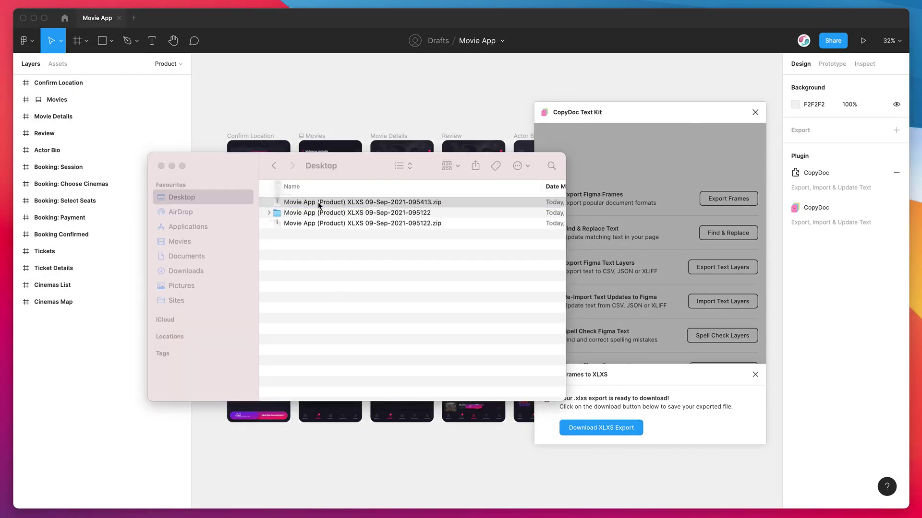
pyautogui.doubleClick(319, 202)
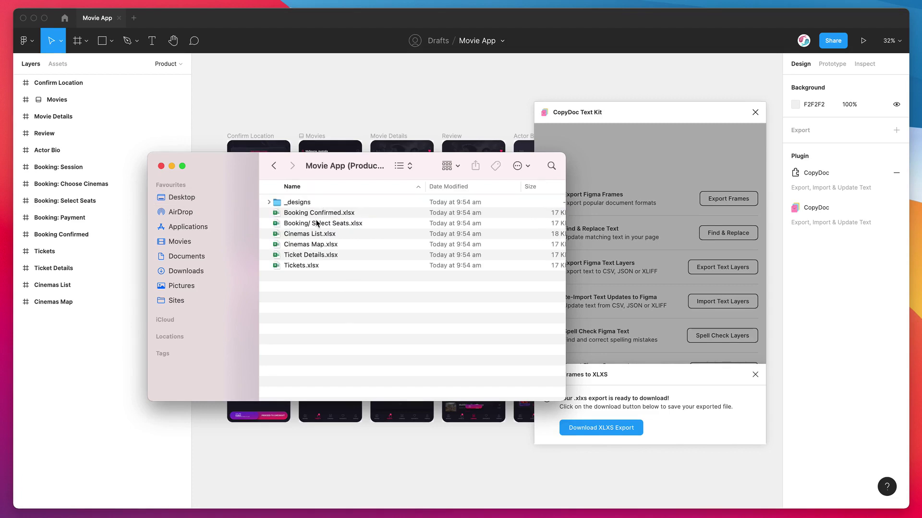
# Look over the six per-frame workbooks and choose Cinemas List.xlsx.
pyautogui.click(318, 213)
pyautogui.moveTo(334, 288); pyautogui.dragTo(317, 217)
pyautogui.click(345, 216)
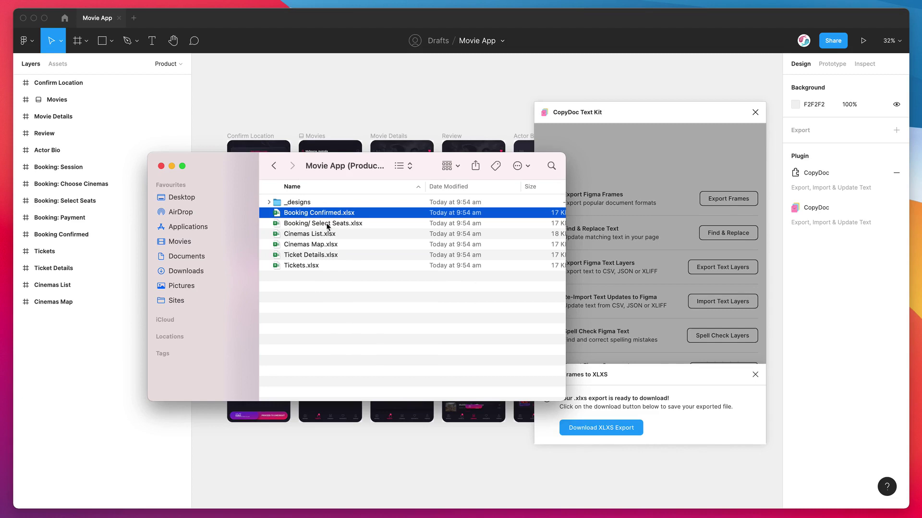
pyautogui.click(327, 226)
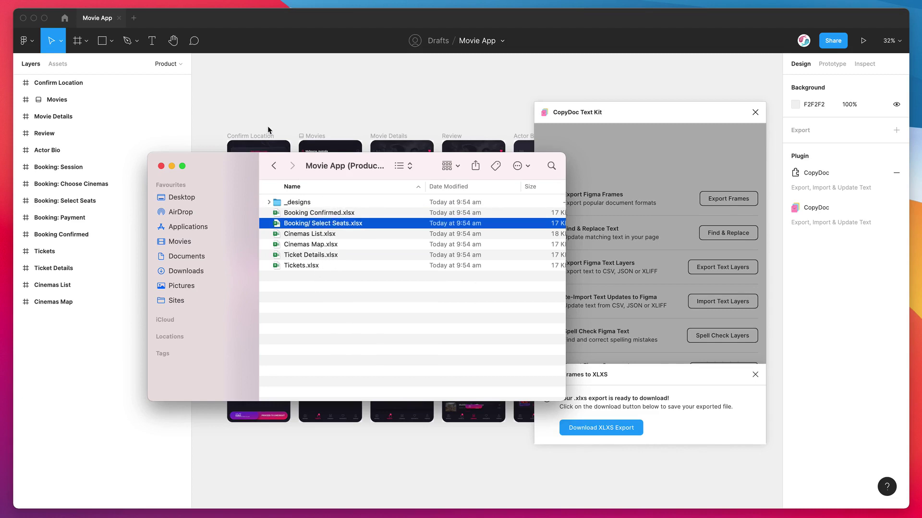
pyautogui.click(316, 213)
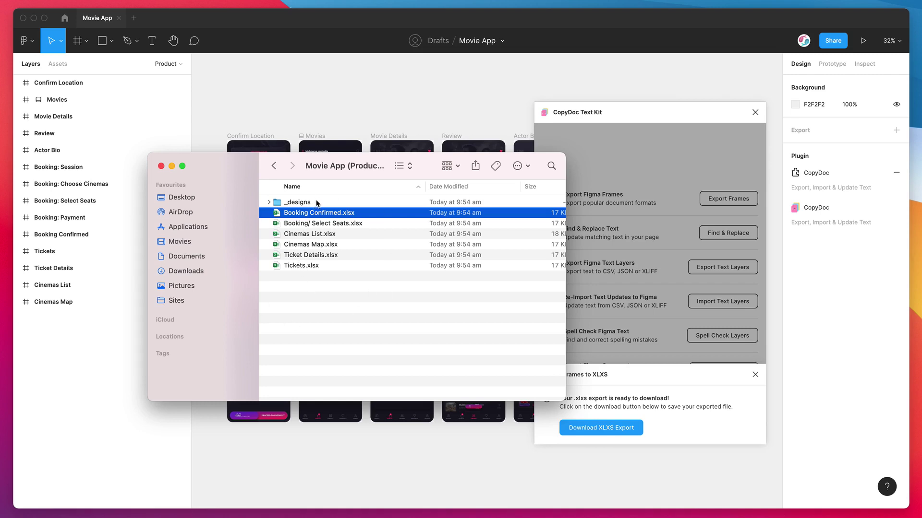
pyautogui.click(322, 235)
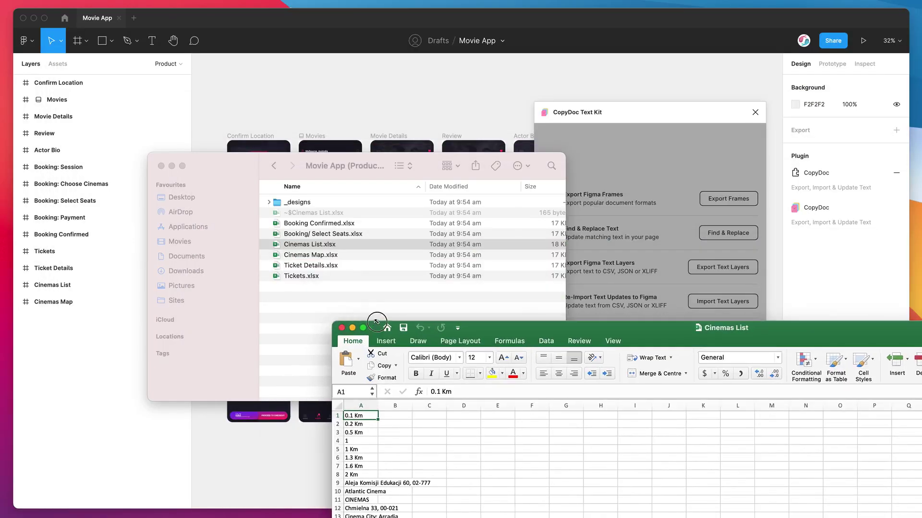
# Centre the Cinemas List workbook and scroll through its Figma Text sheet of distances and addresses.
pyautogui.moveTo(556, 327); pyautogui.dragTo(266, 114)
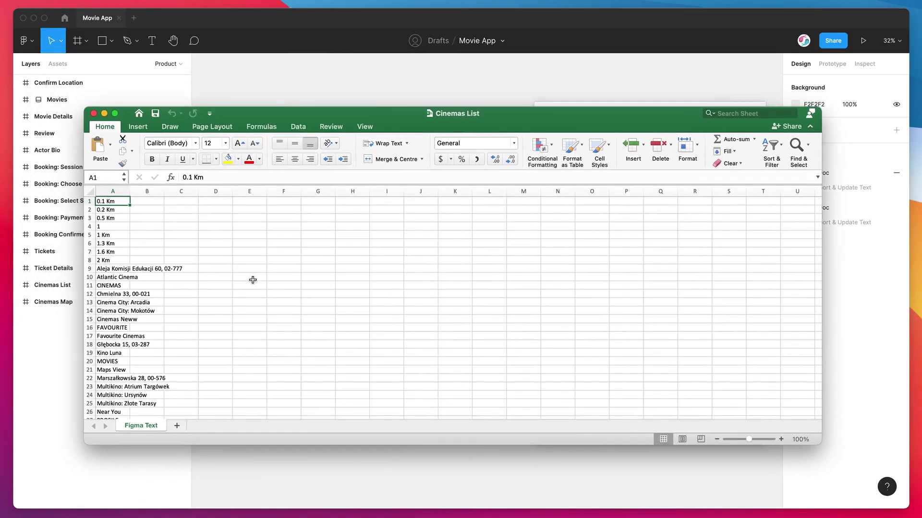
pyautogui.scroll(-1, 149, 336)
pyautogui.scroll(1, 149, 336)
pyautogui.scroll(-5, 110, 201)
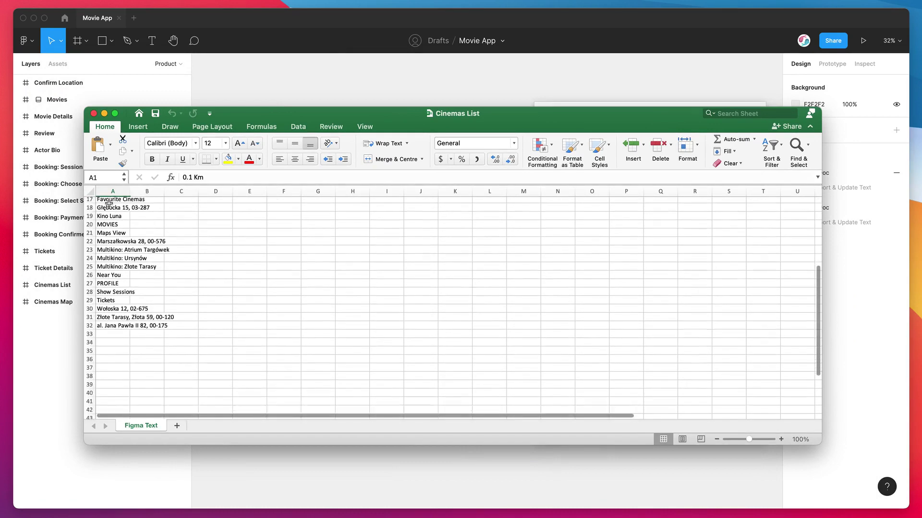
pyautogui.scroll(2, 110, 202)
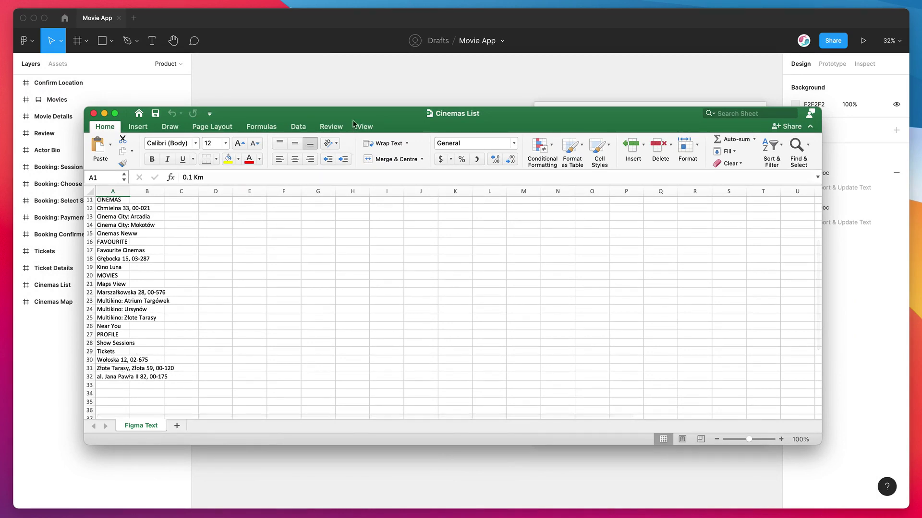
pyautogui.moveTo(355, 118); pyautogui.dragTo(349, 113)
pyautogui.scroll(3, 177, 267)
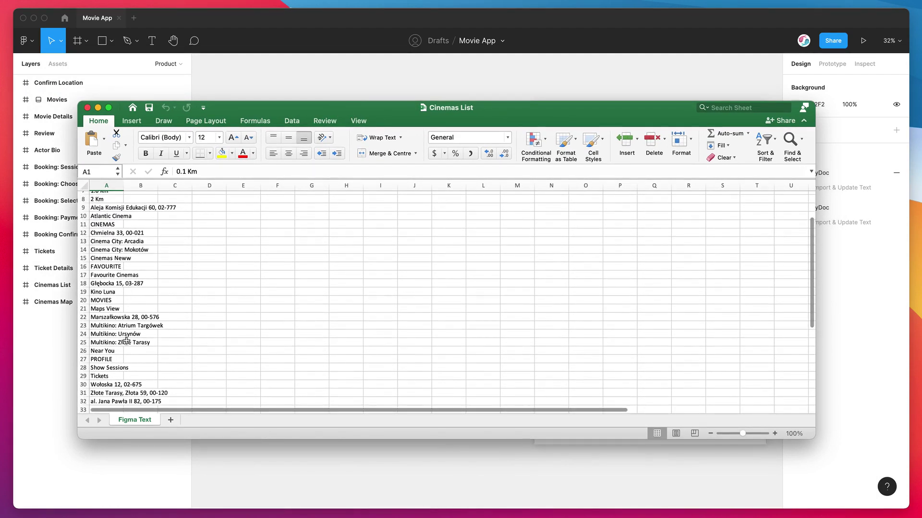
pyautogui.scroll(-2, 127, 343)
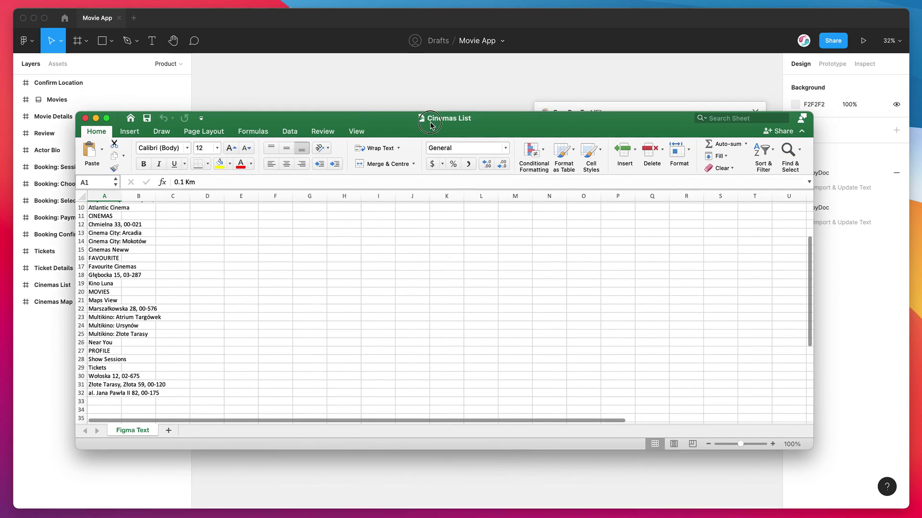
# Fine-tune the workbook window's position and scroll back up to row 1.
pyautogui.moveTo(431, 125); pyautogui.dragTo(434, 124)
pyautogui.moveTo(236, 123); pyautogui.dragTo(240, 131)
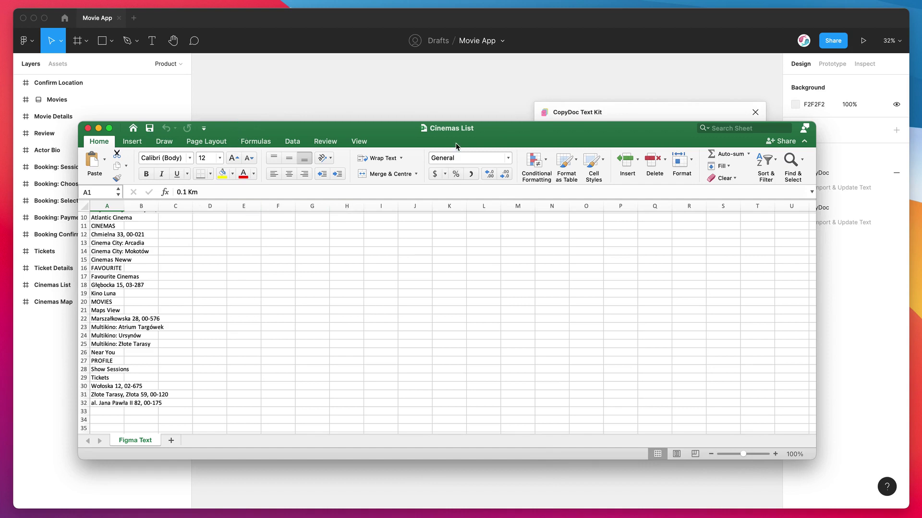
pyautogui.moveTo(457, 140); pyautogui.dragTo(456, 158)
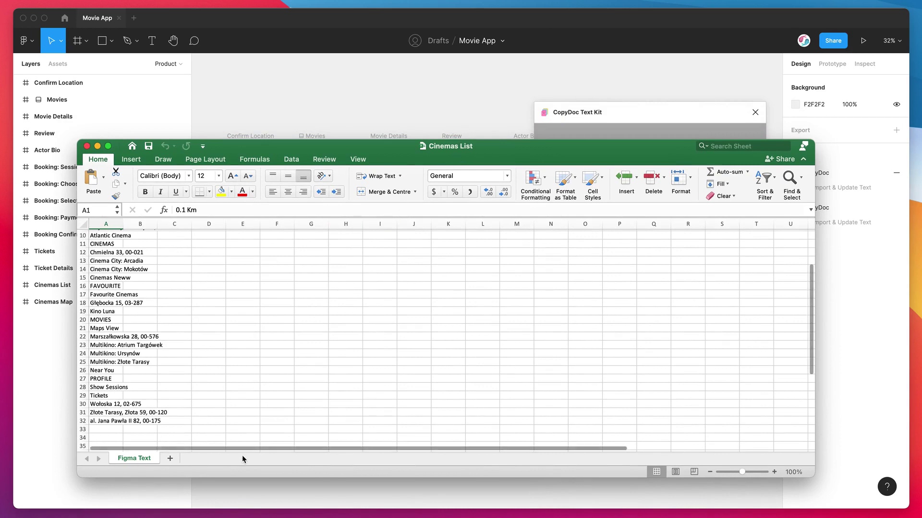
pyautogui.moveTo(512, 146); pyautogui.dragTo(511, 112)
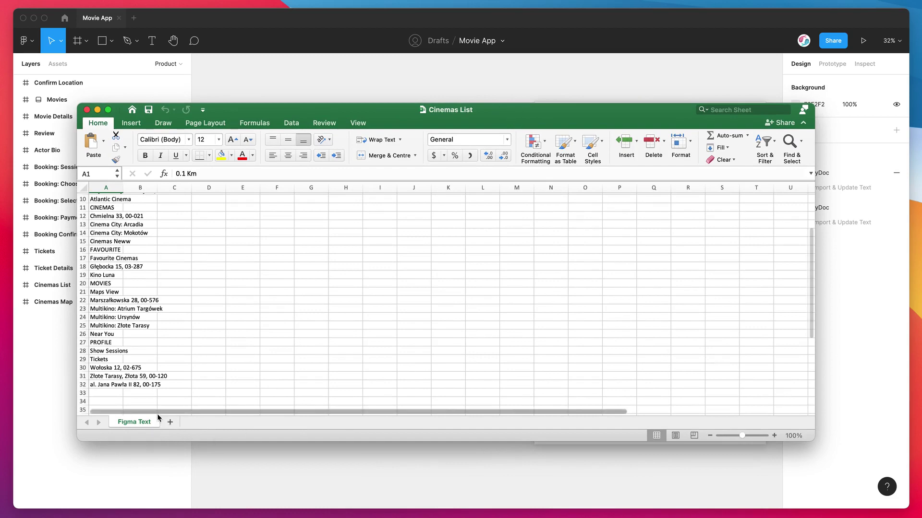
pyautogui.moveTo(363, 113); pyautogui.dragTo(362, 113)
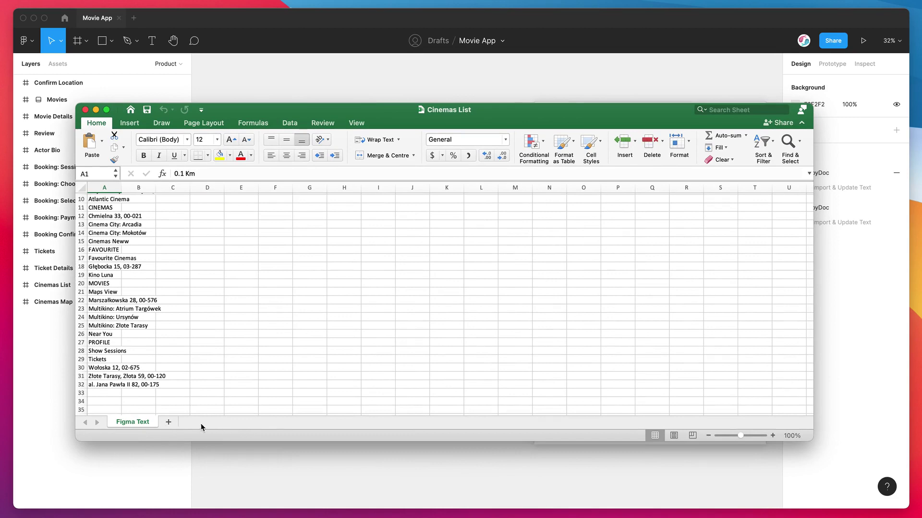
pyautogui.moveTo(444, 123); pyautogui.dragTo(450, 130)
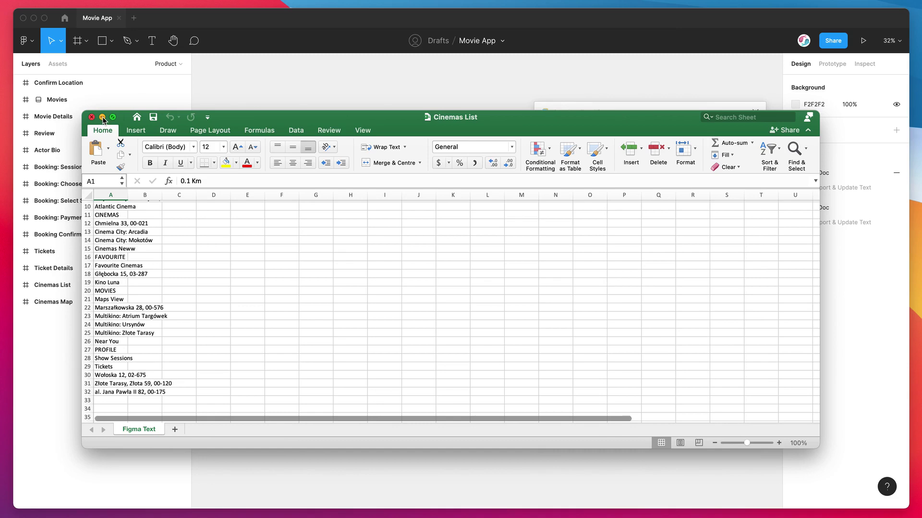
pyautogui.scroll(5, 108, 120)
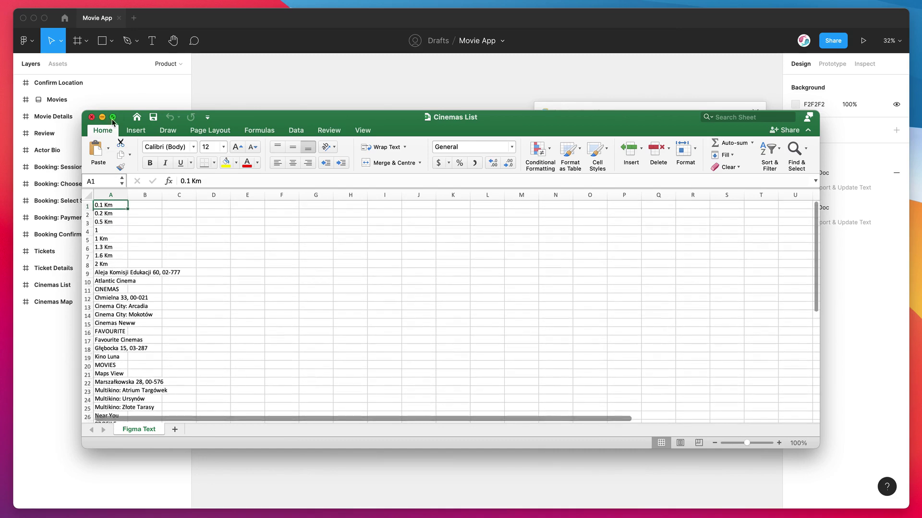
# Minimise the Cinemas List workbook, close the exported-files folder, and dismiss the download notice.
pyautogui.click(102, 117)
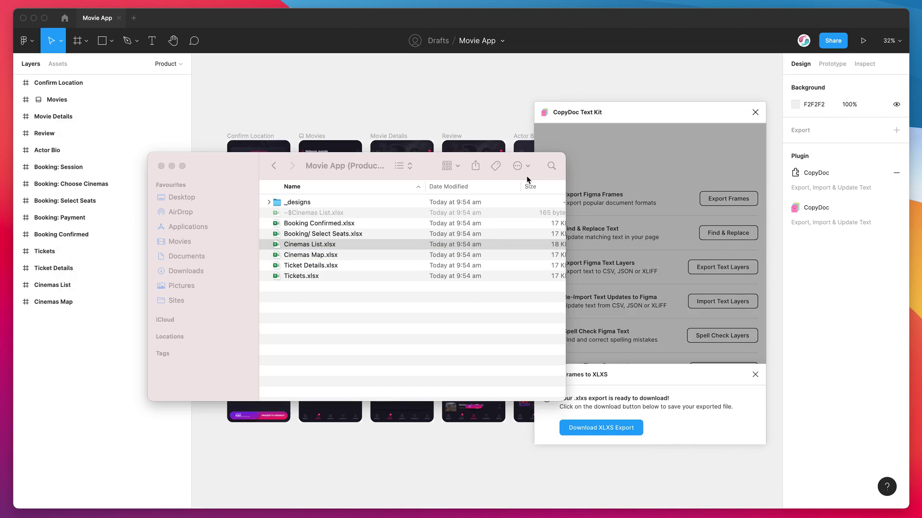
pyautogui.moveTo(528, 178); pyautogui.dragTo(526, 185)
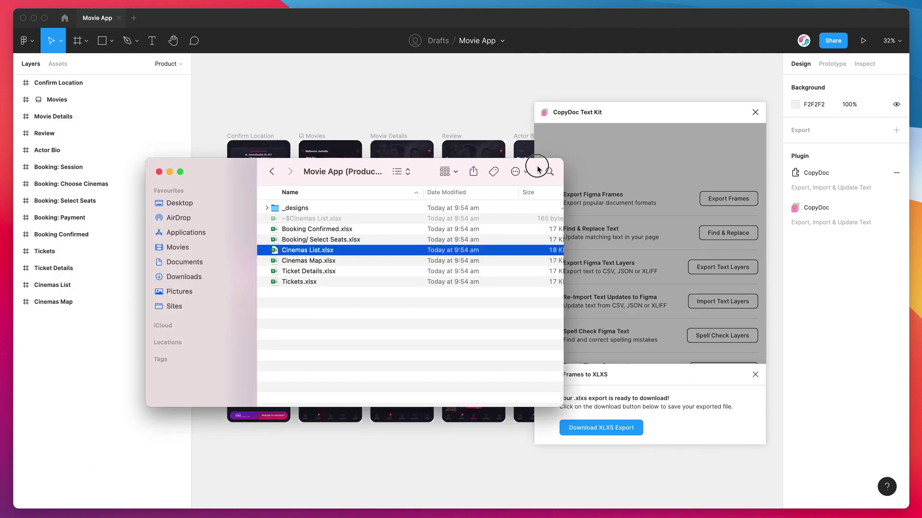
pyautogui.click(159, 172)
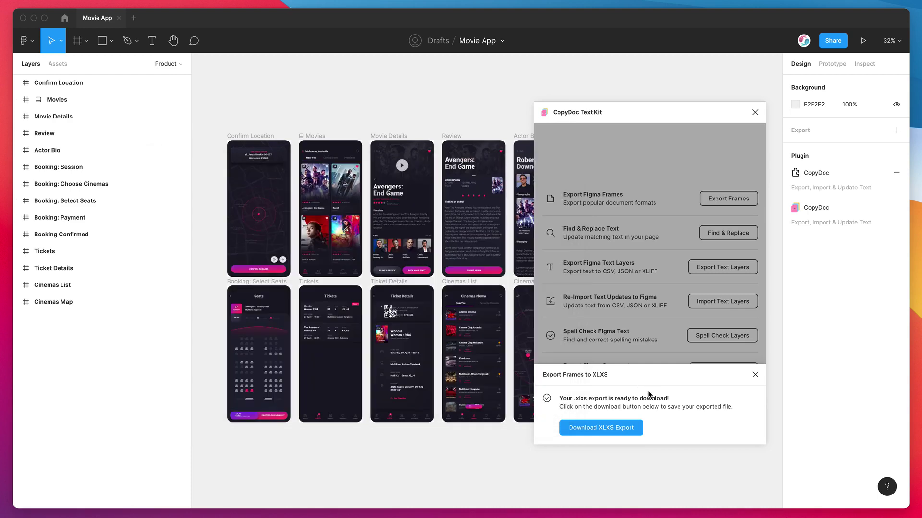
pyautogui.click(755, 375)
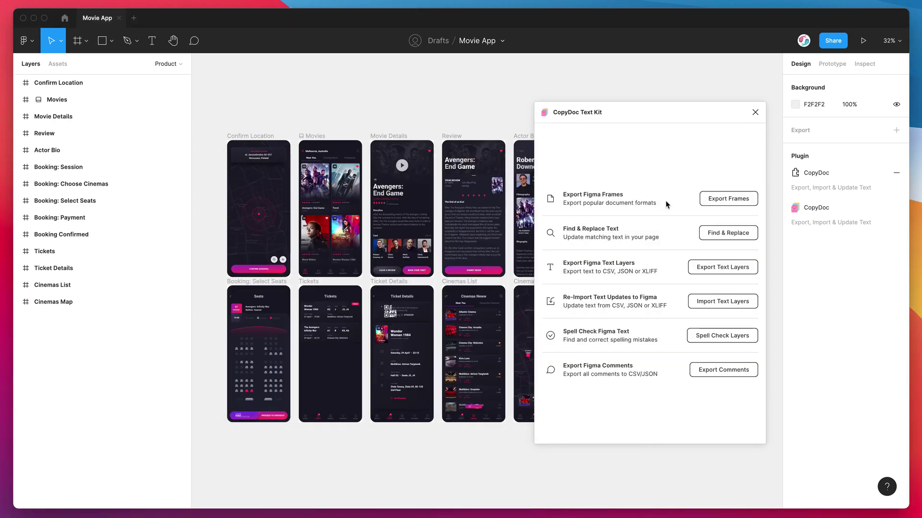
# Confirm CopyDoc's frame export format stays Microsoft Excel, then close the export options.
pyautogui.click(713, 201)
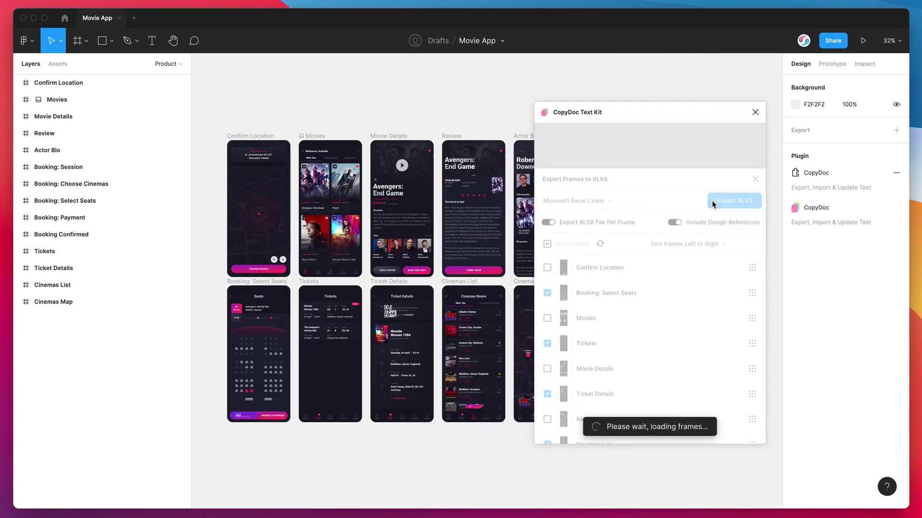
pyautogui.click(603, 202)
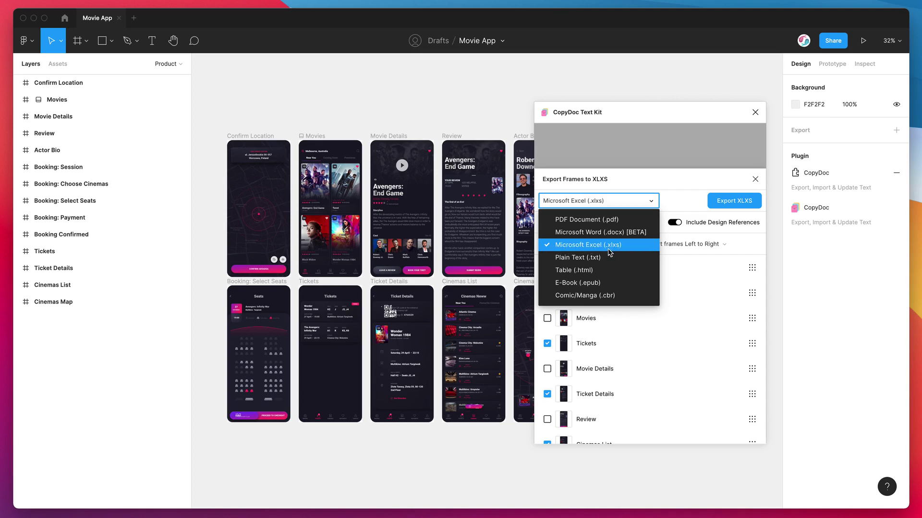
pyautogui.click(678, 207)
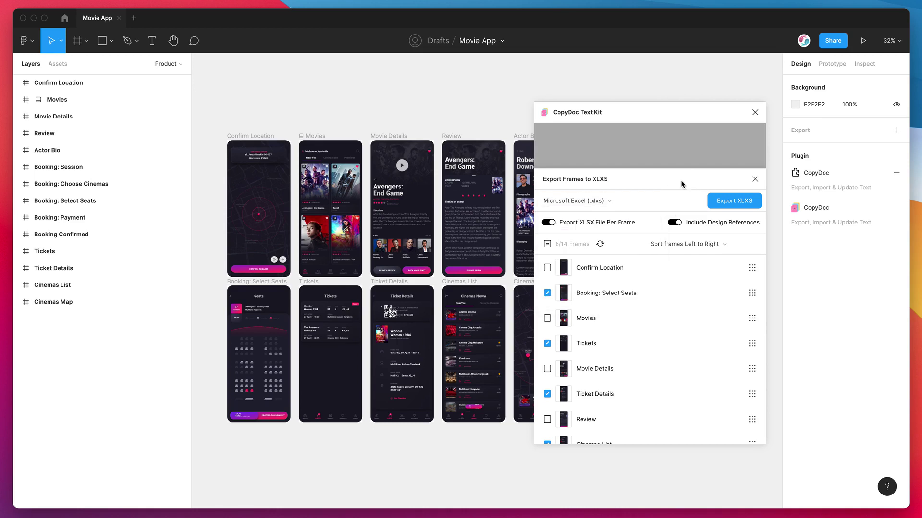
pyautogui.moveTo(690, 110); pyautogui.dragTo(687, 107)
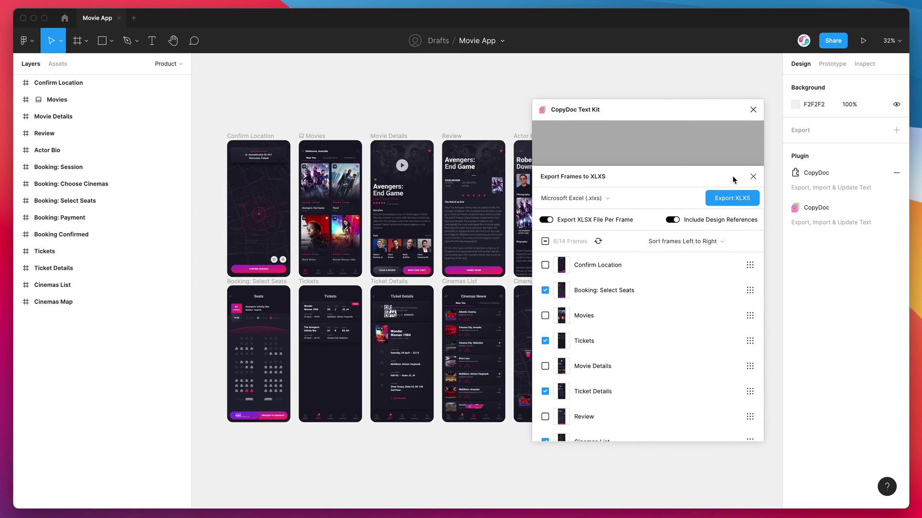
pyautogui.click(752, 176)
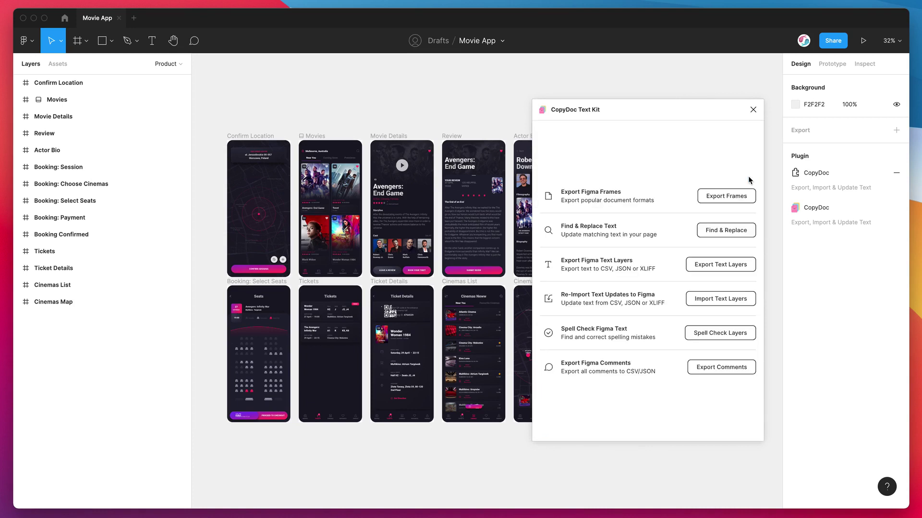
pyautogui.click(721, 196)
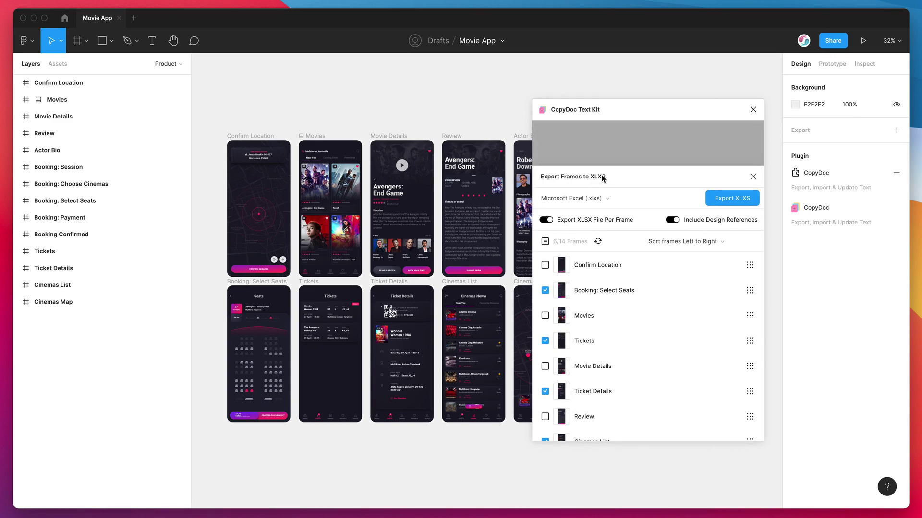
pyautogui.click(753, 176)
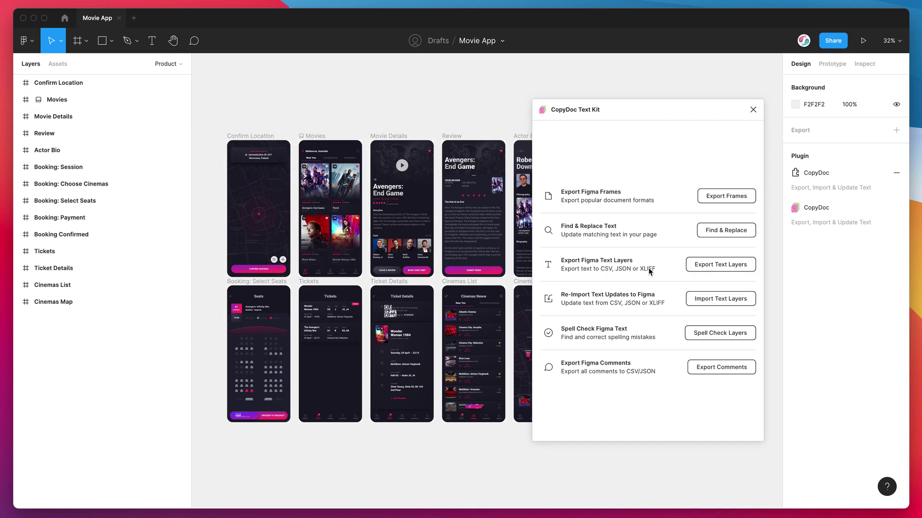
pyautogui.click(726, 200)
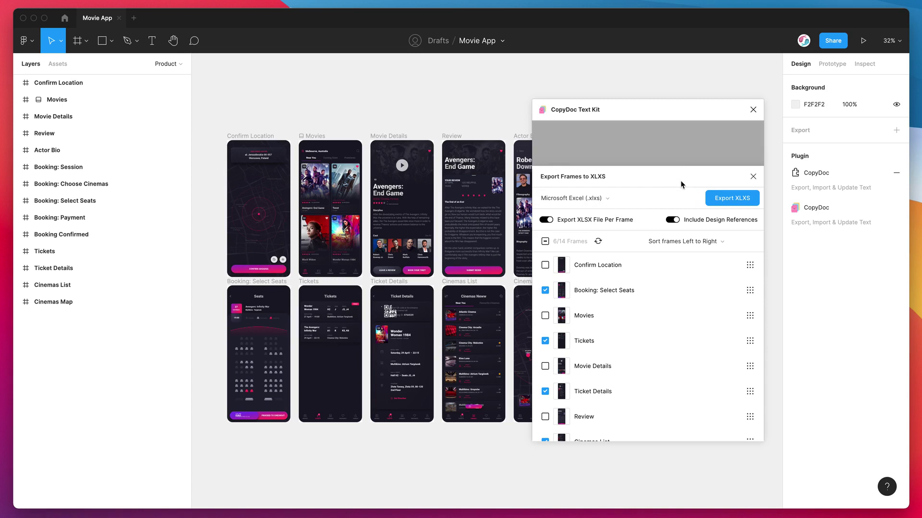
pyautogui.click(752, 177)
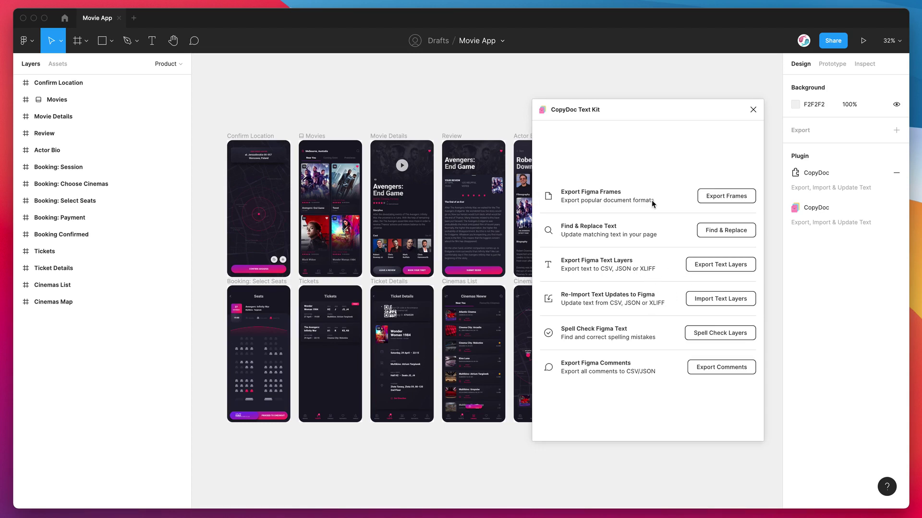
pyautogui.click(718, 198)
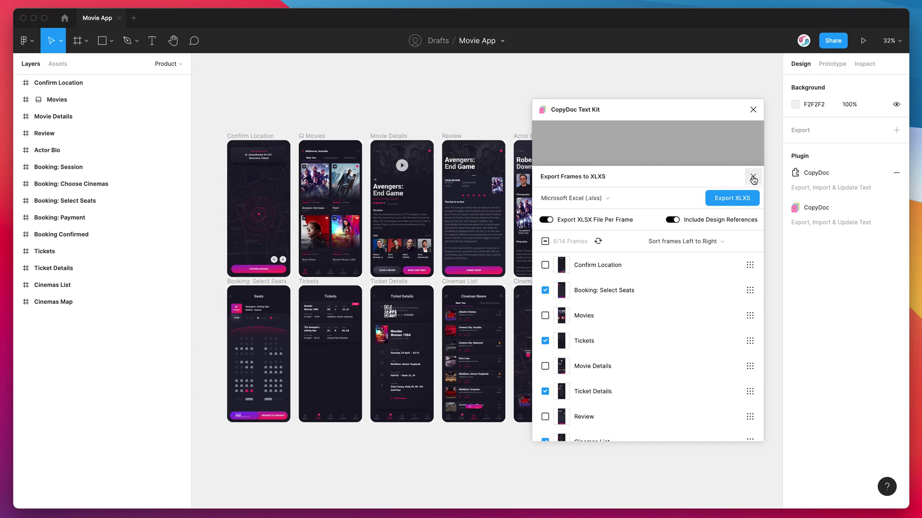
pyautogui.click(753, 177)
pyautogui.moveTo(638, 113); pyautogui.dragTo(640, 117)
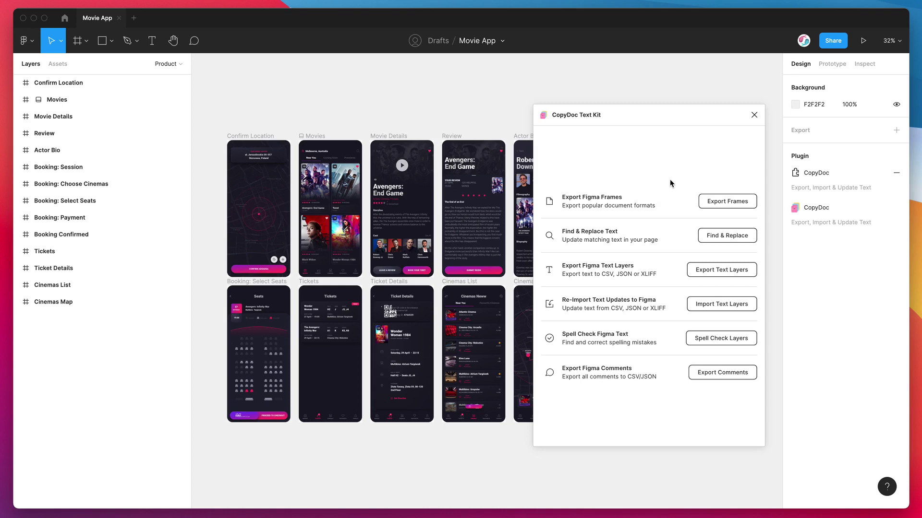
pyautogui.moveTo(670, 119); pyautogui.dragTo(678, 124)
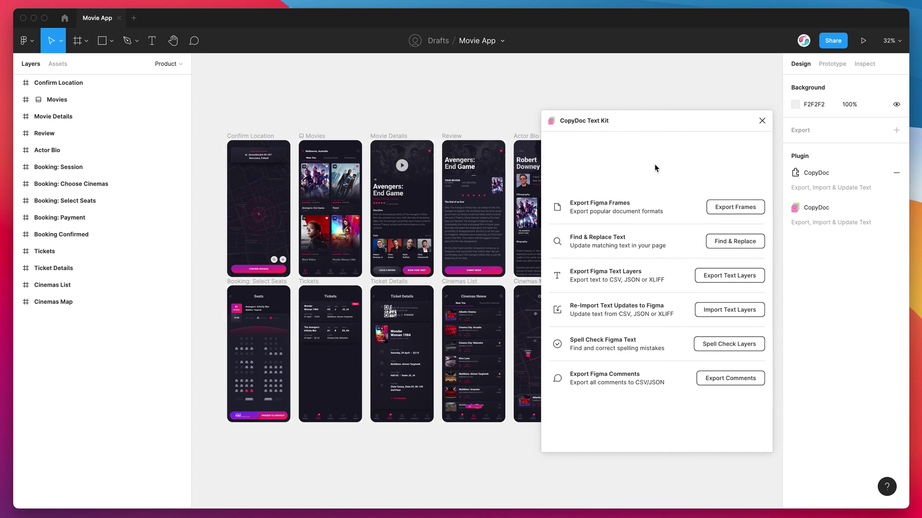